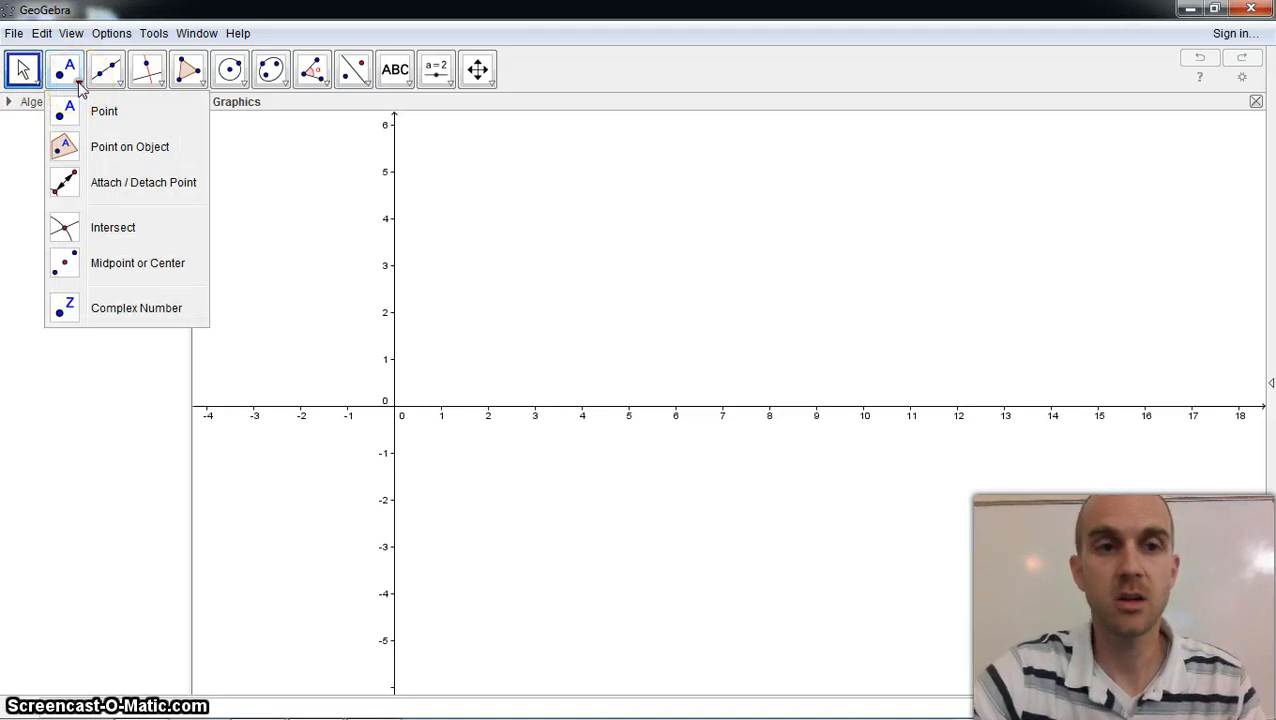
Step: Examine the available tool groups, from Move, Line and Perpendicular Line to Circle, Angle, Text and Move Graphics View
click(22, 70)
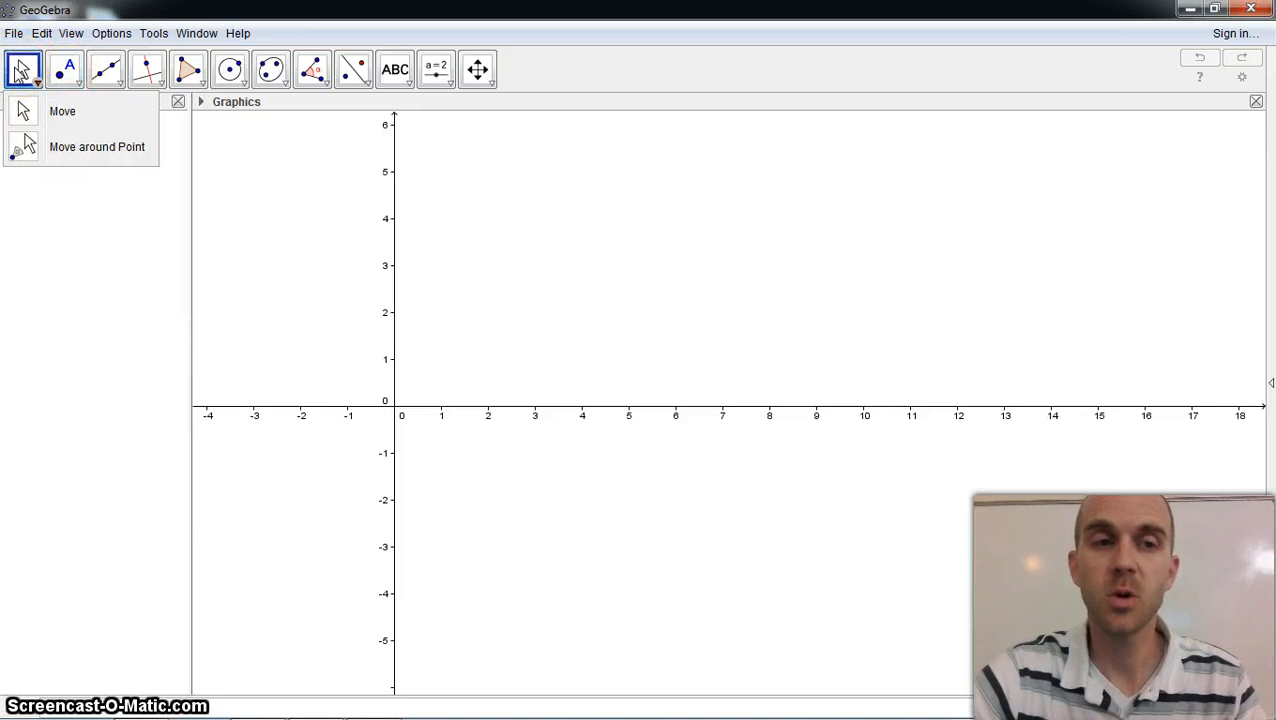
click(20, 72)
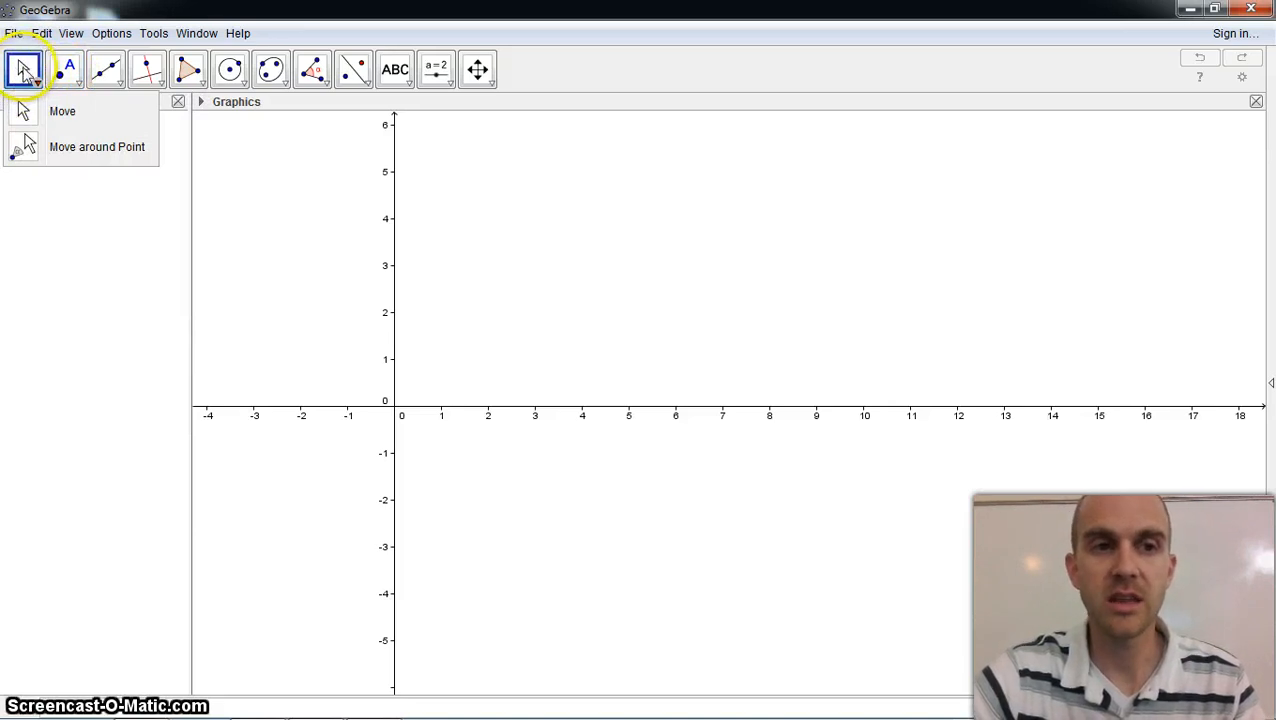
click(24, 72)
click(25, 74)
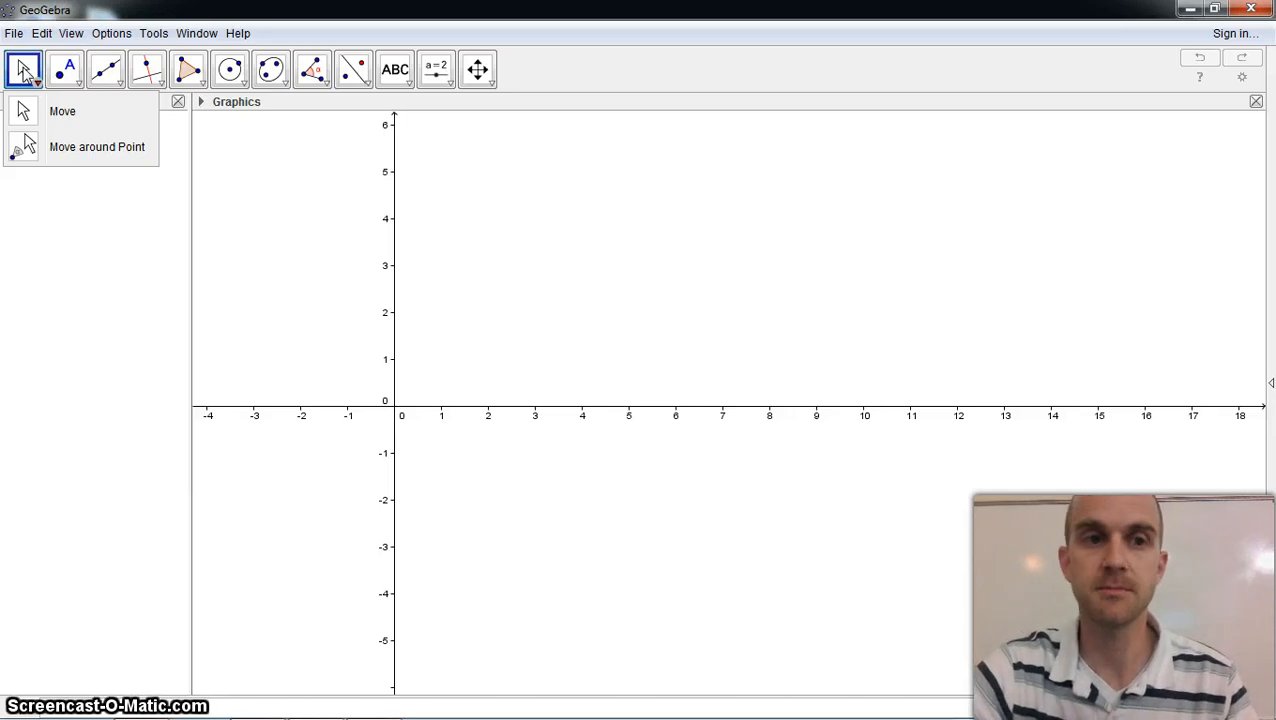
mouse_move(117, 76)
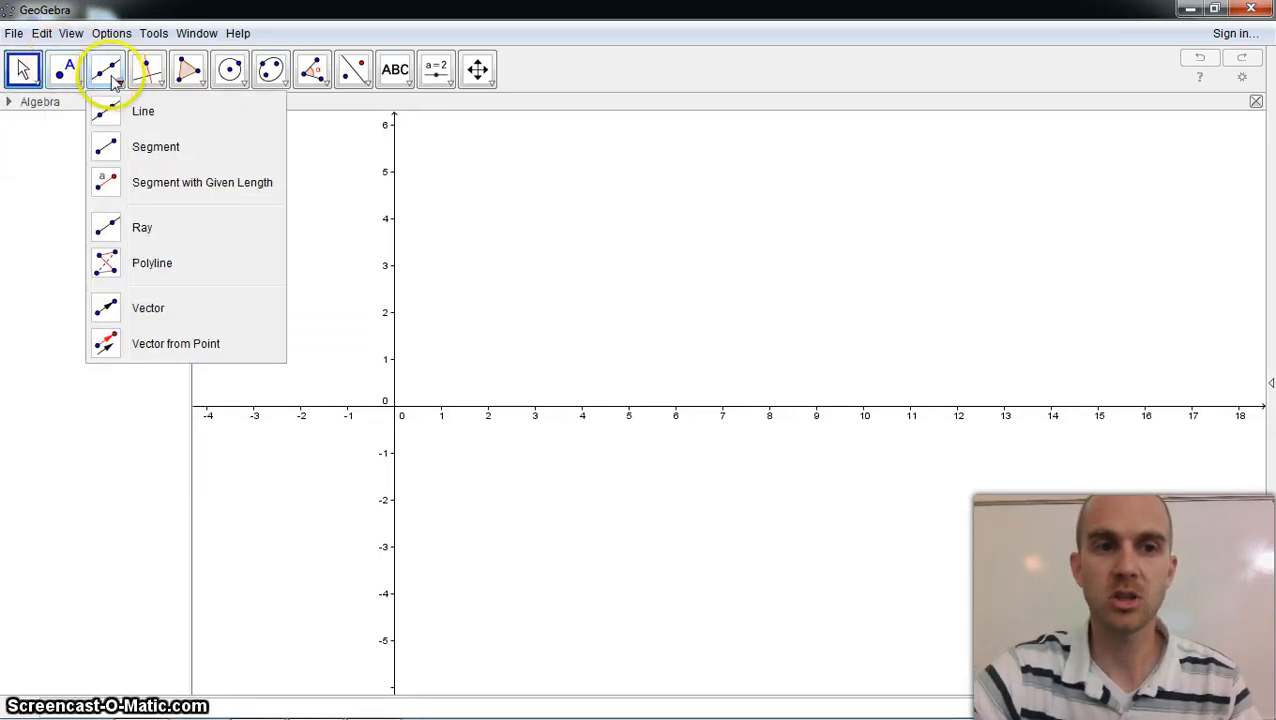
mouse_move(157, 83)
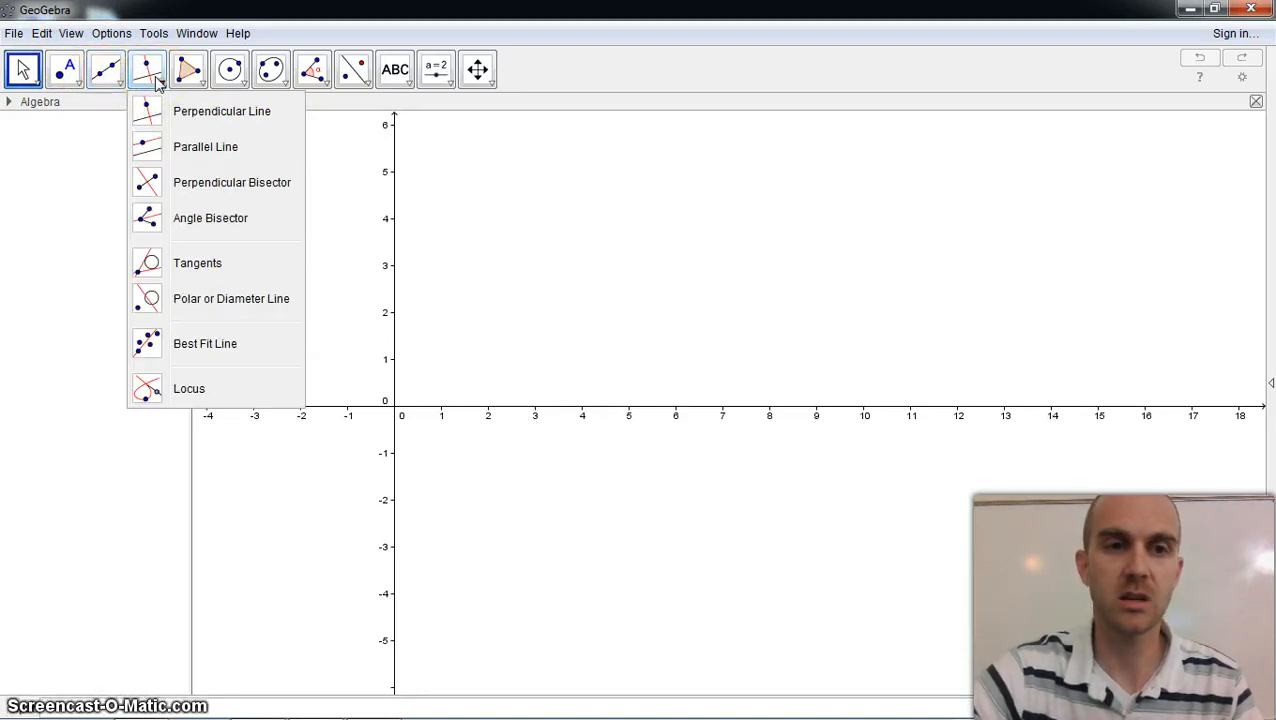
mouse_move(231, 80)
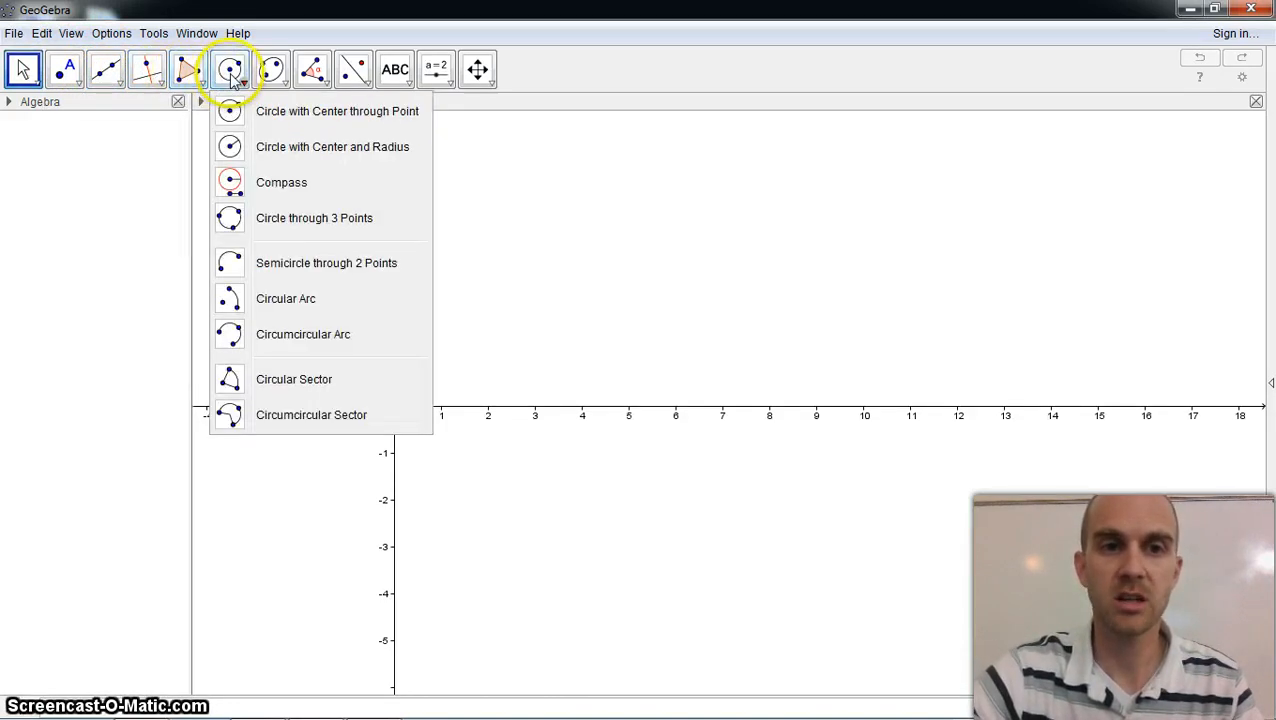
mouse_move(271, 78)
mouse_move(310, 72)
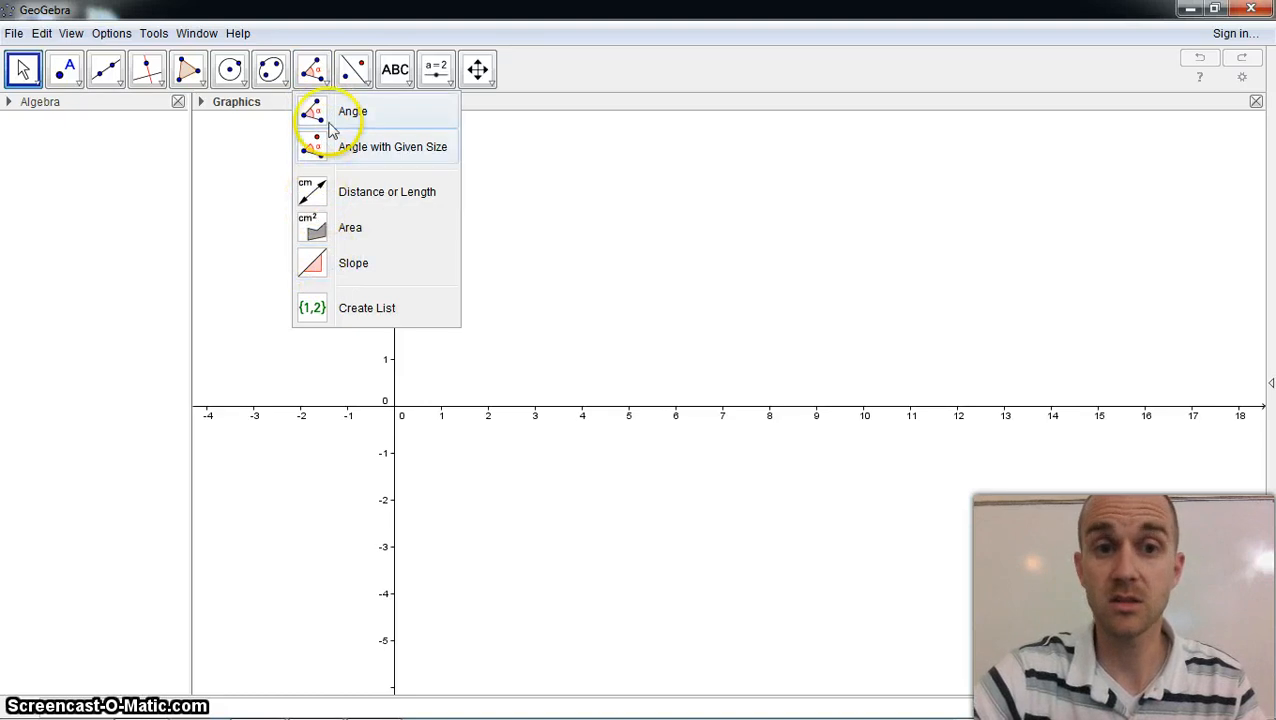
mouse_move(351, 88)
mouse_move(393, 82)
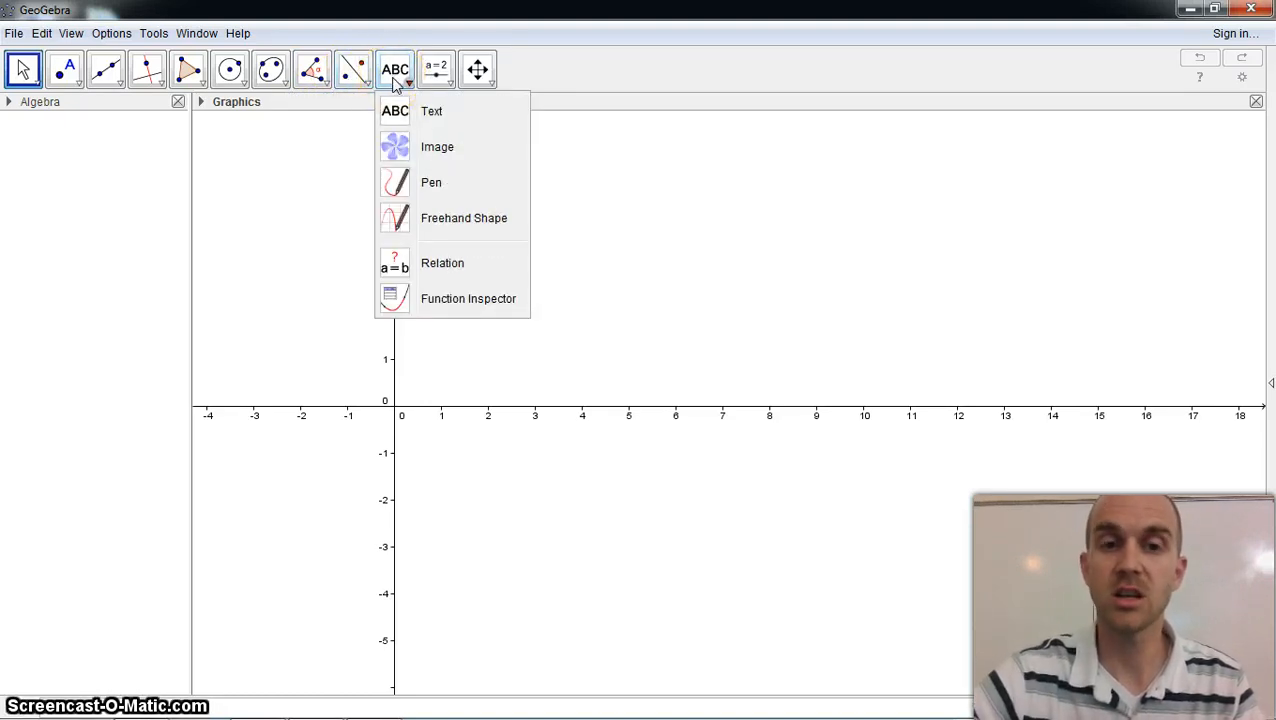
mouse_move(476, 74)
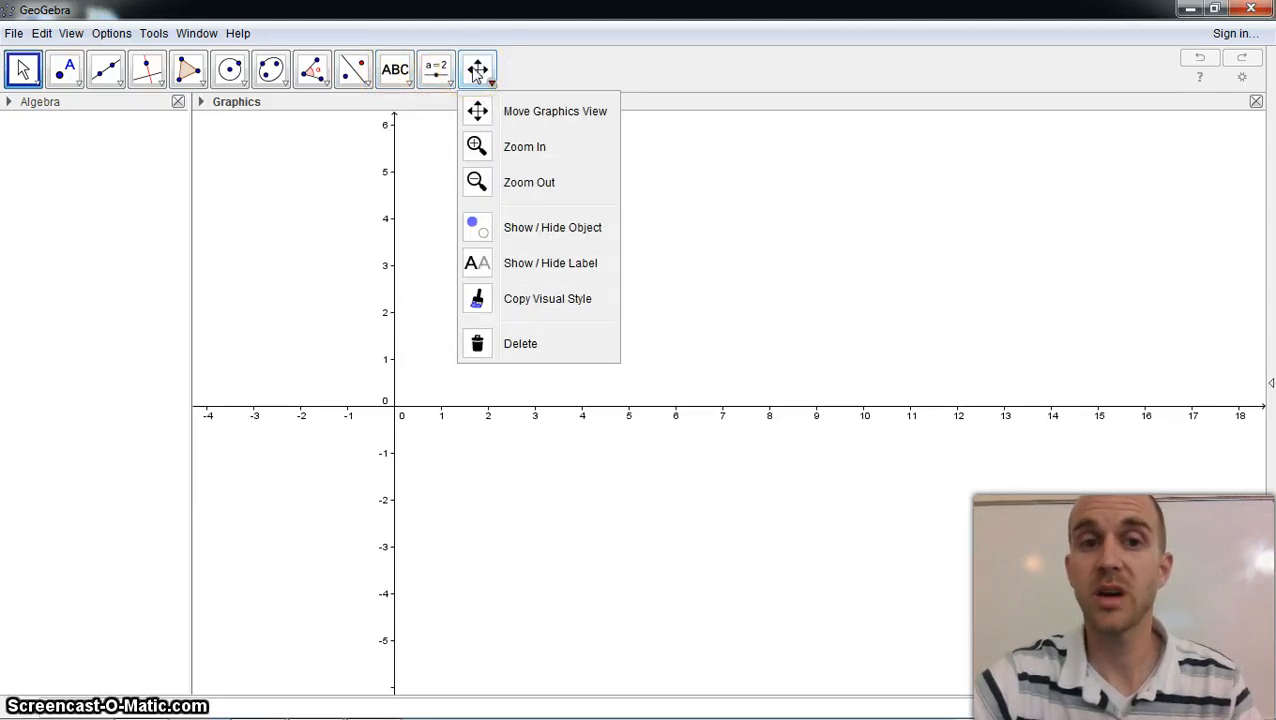
Step: Shift the coordinate system so the origin sits near the middle of the graphics view, and plot f(x) = x^2
click(476, 74)
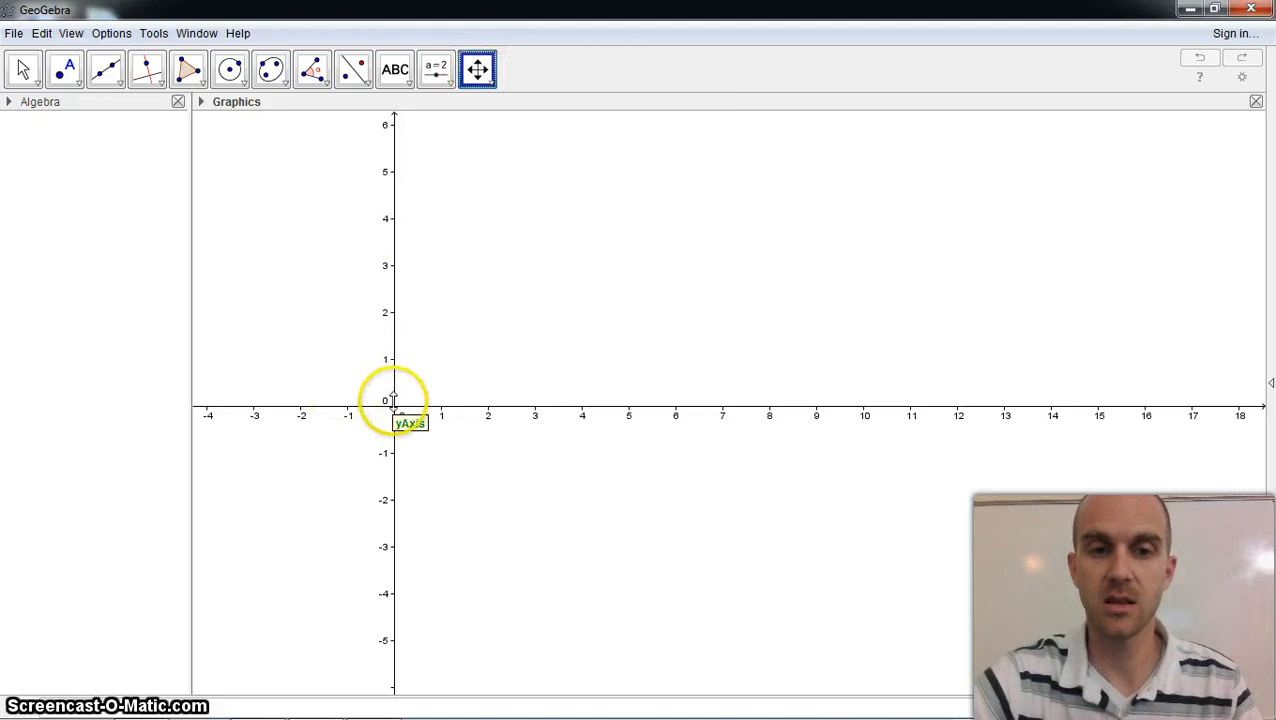
drag(408, 380, 681, 422)
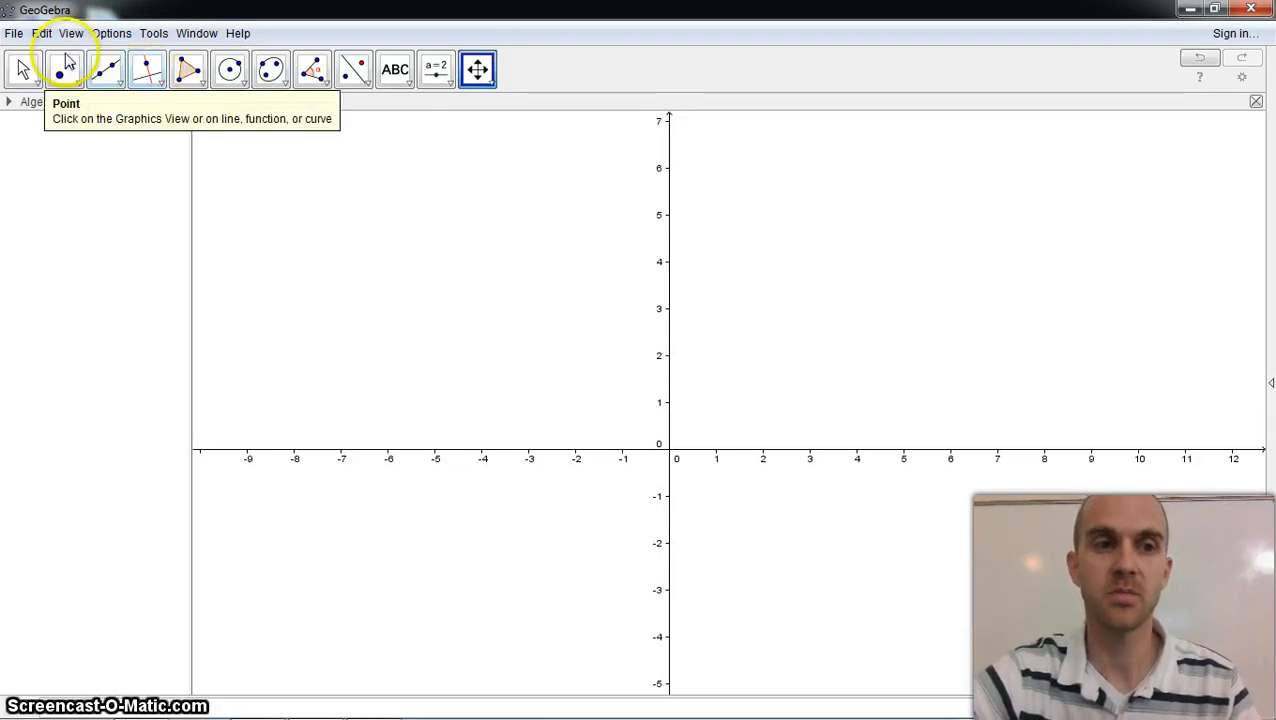
click(27, 68)
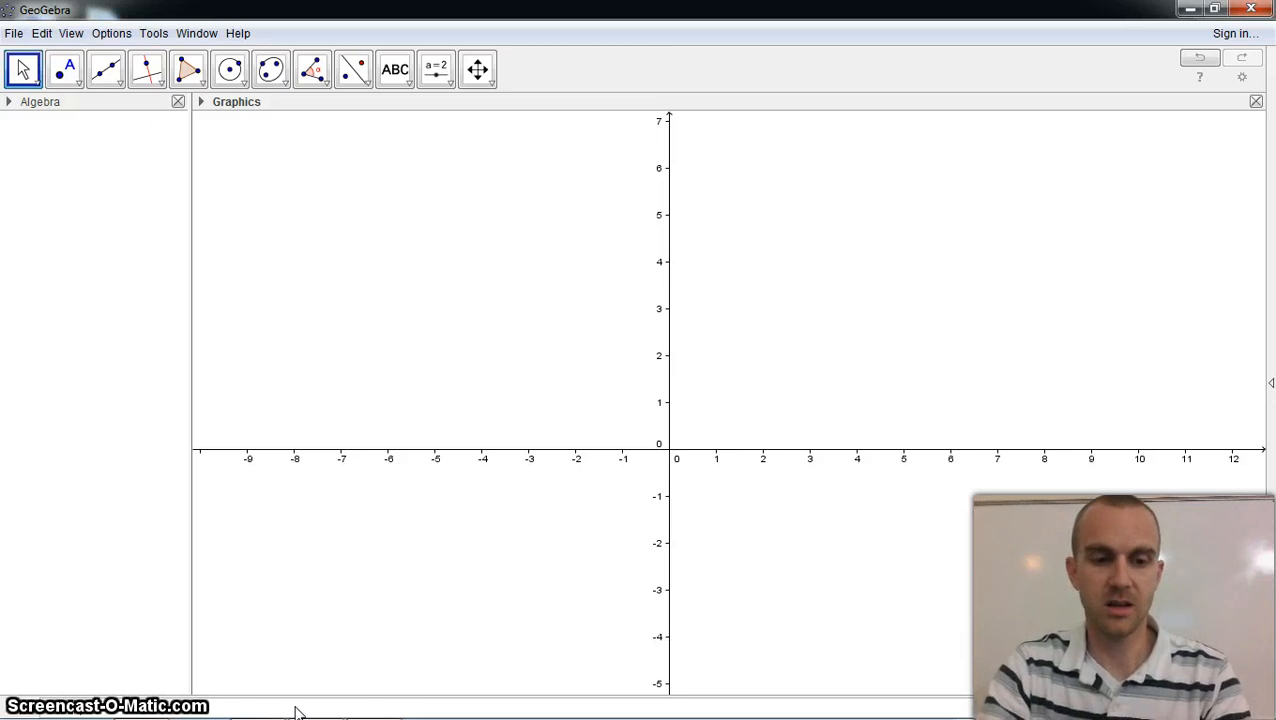
key(Return)
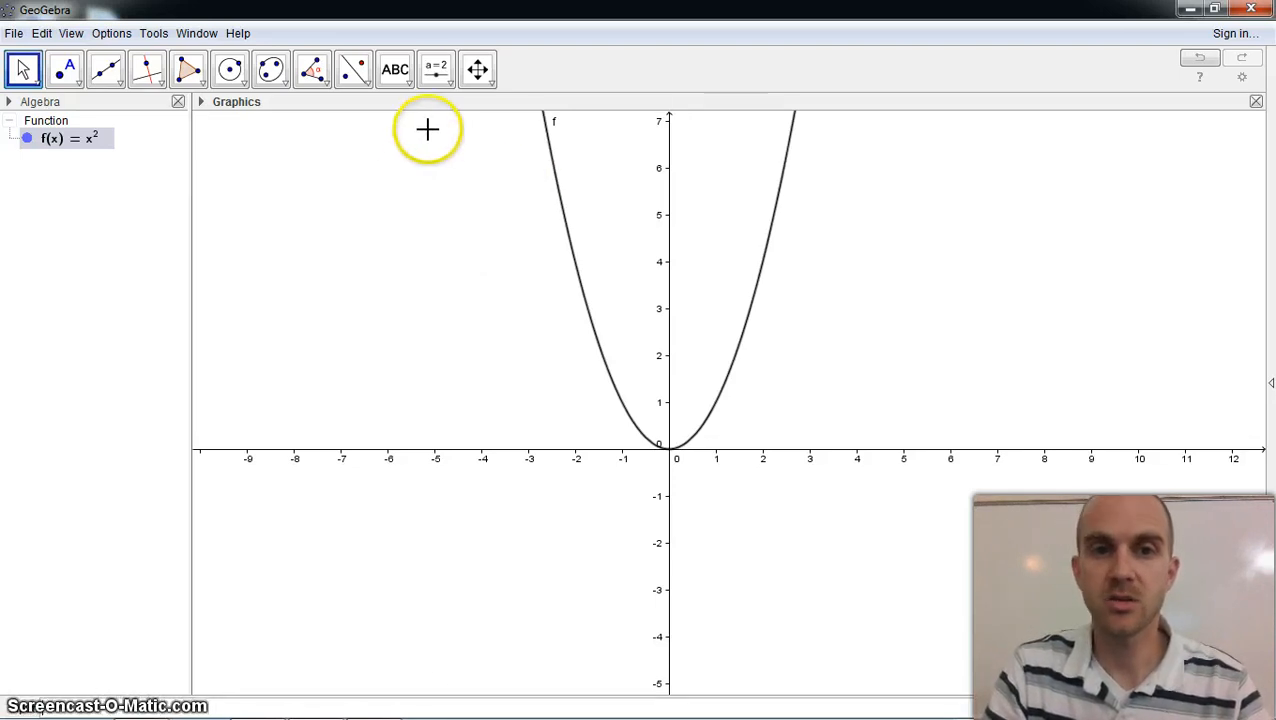
Step: Create a number slider named a with minimum -10 and maximum 10, placed beside the parabola near its upper-left end
click(437, 75)
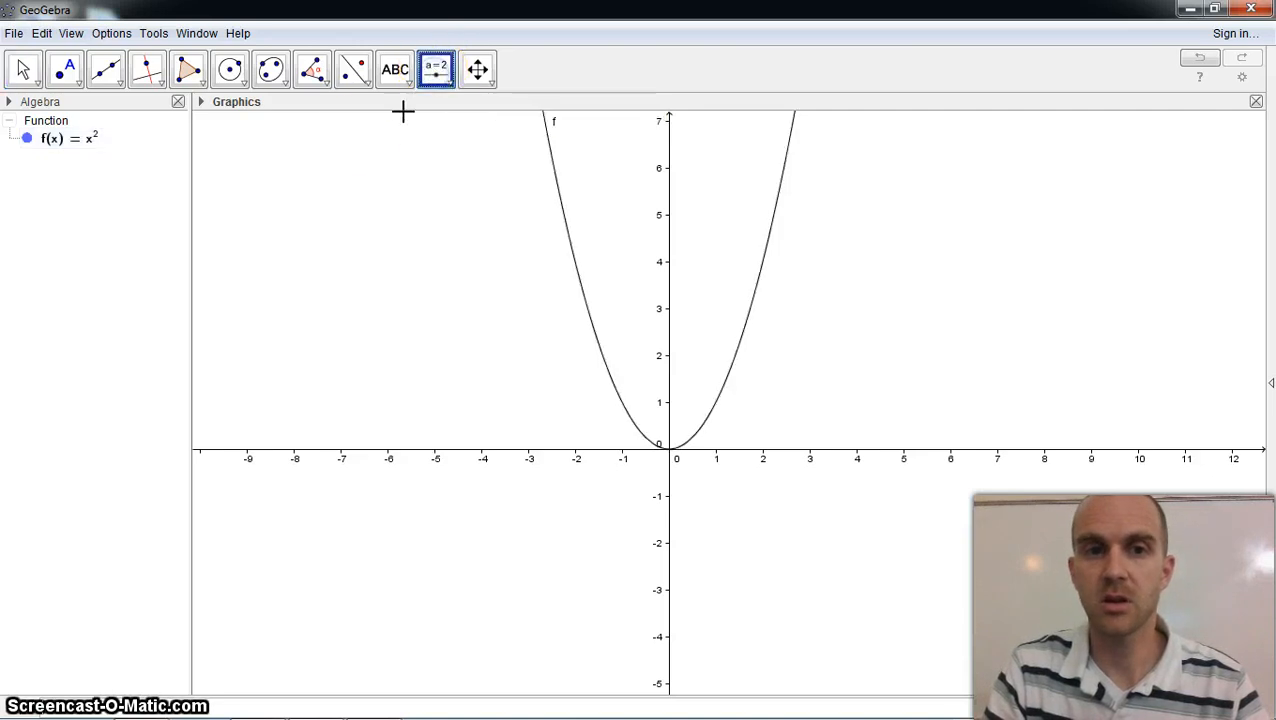
click(311, 140)
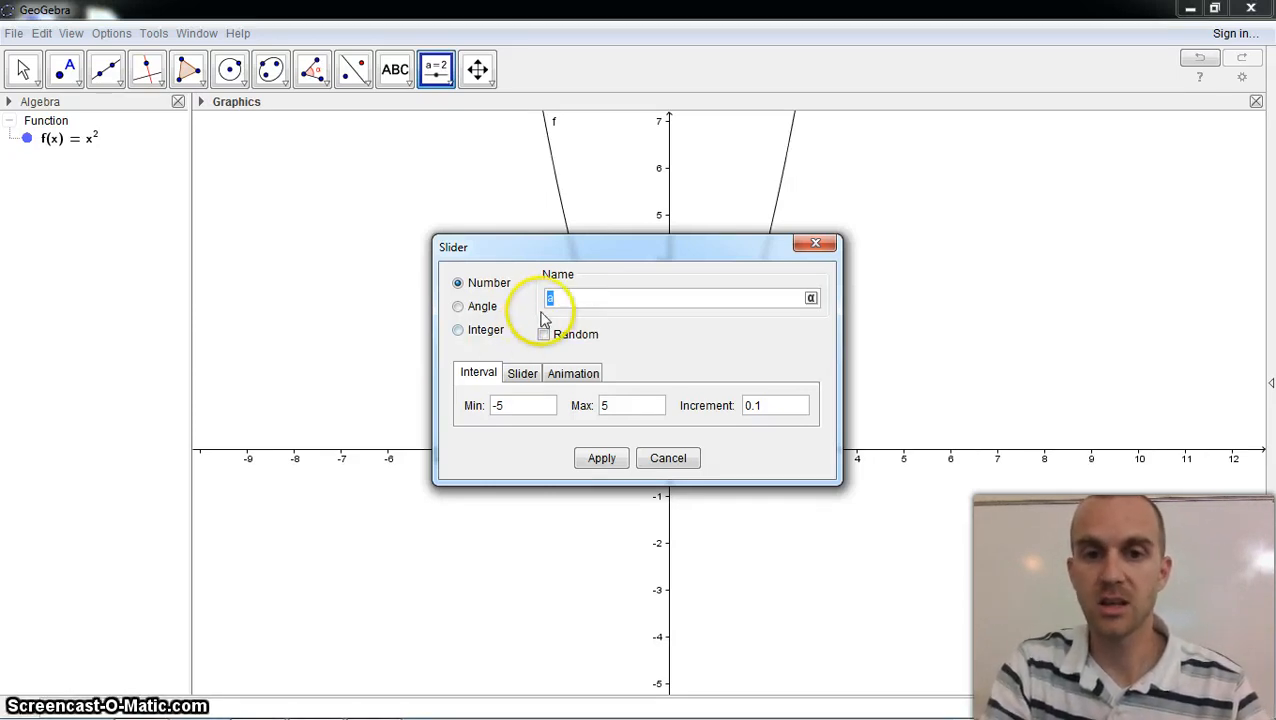
click(513, 406)
key(BackSpace)
text(10)
click(618, 410)
key(BackSpace)
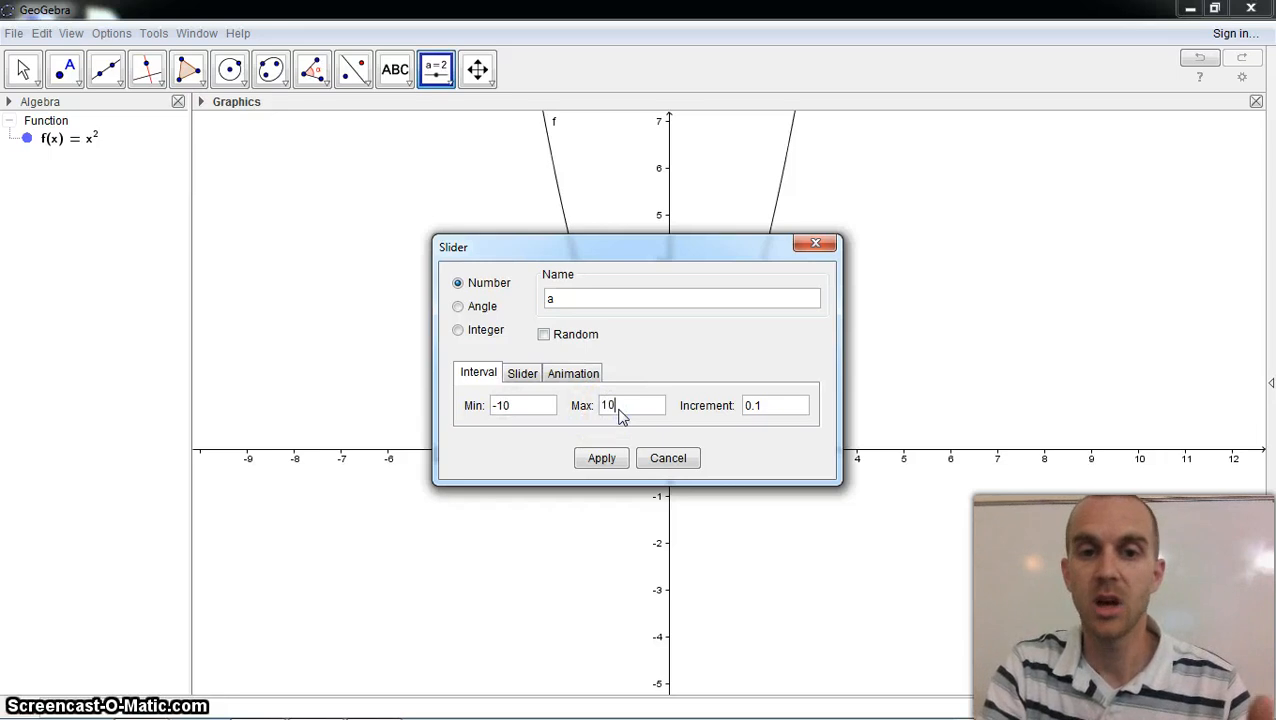
click(618, 414)
click(737, 405)
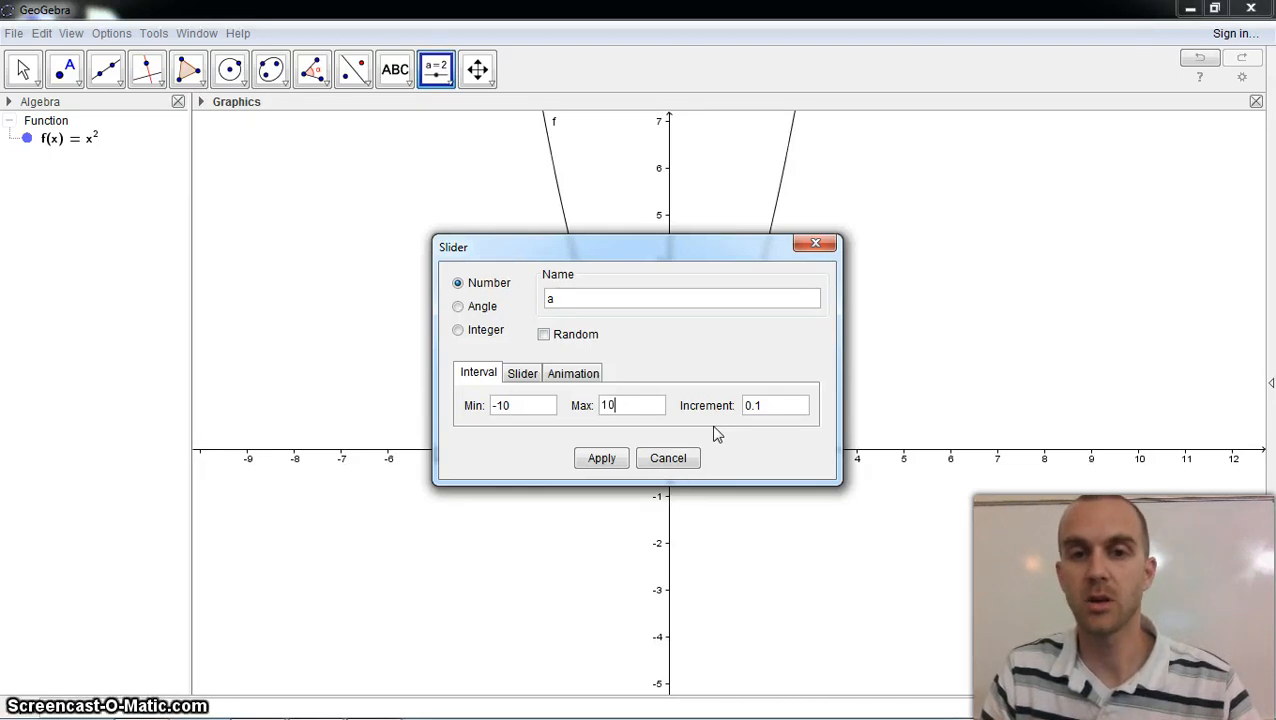
click(603, 457)
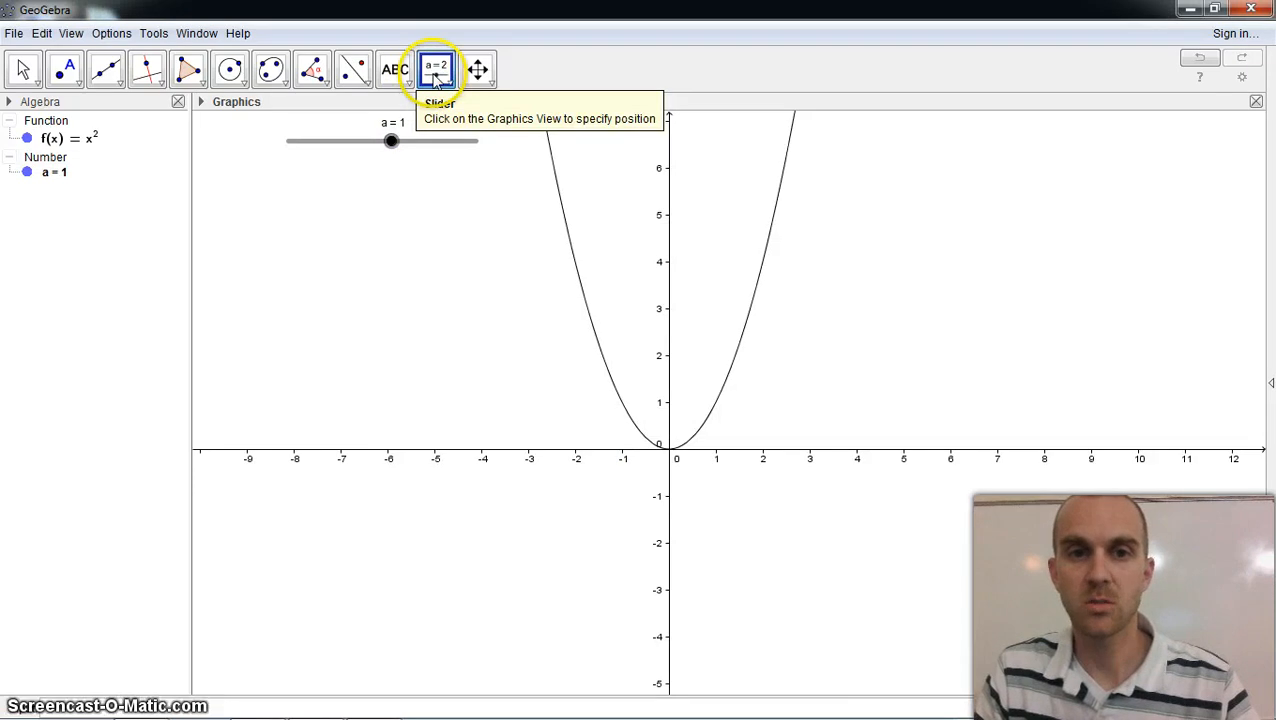
Step: Create a number slider named h with minimum -10 and maximum 10, placed below slider a
click(387, 174)
click(536, 256)
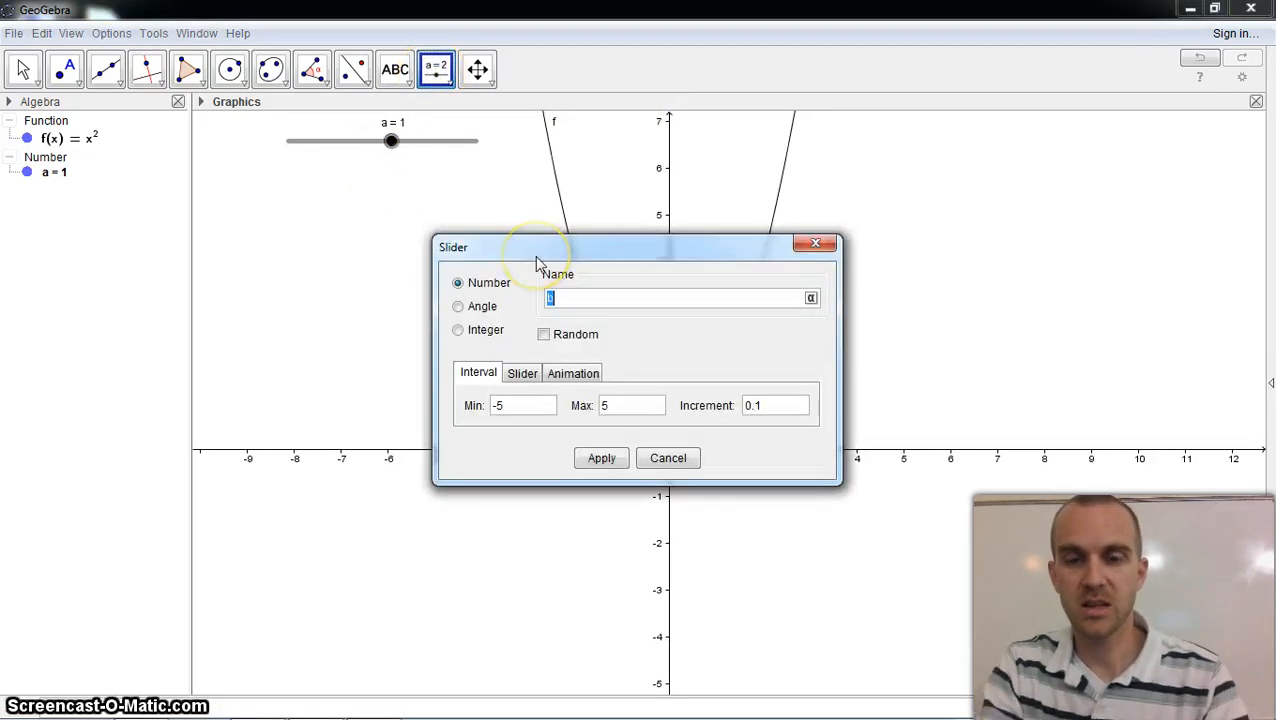
text(h)
click(528, 405)
key(BackSpace)
text(10)
click(632, 410)
key(BackSpace)
text(10)
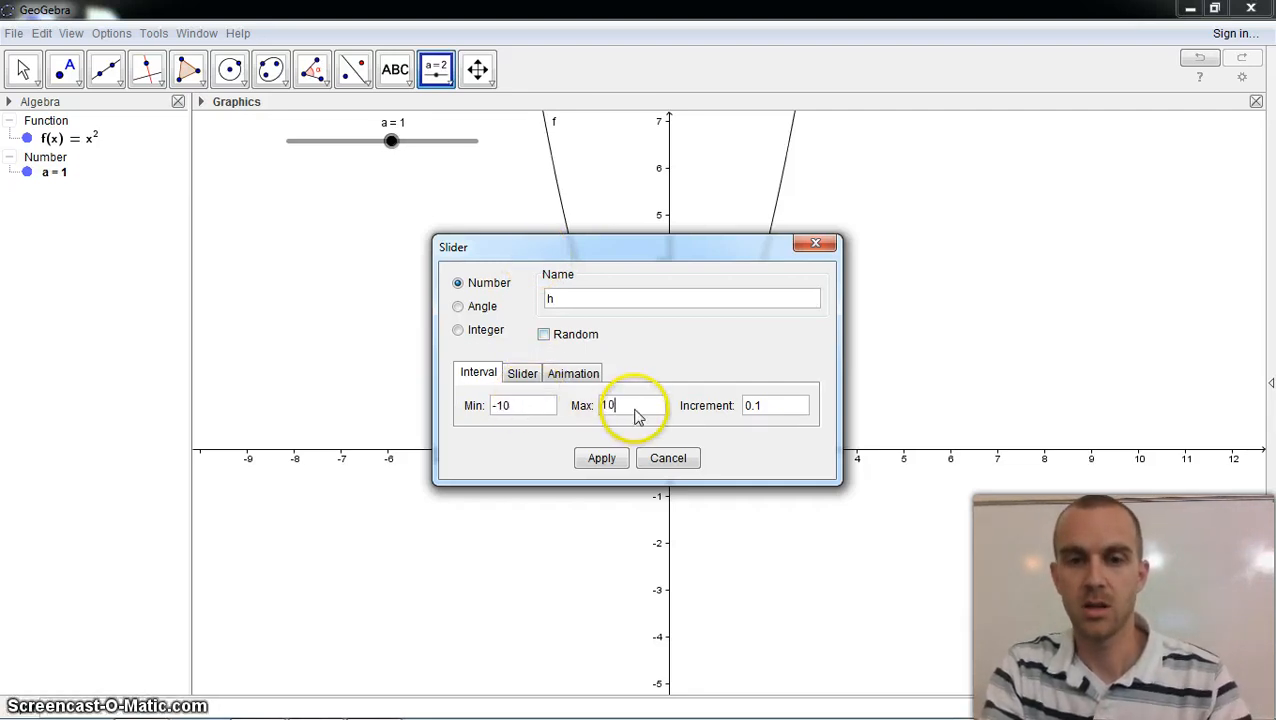
click(600, 460)
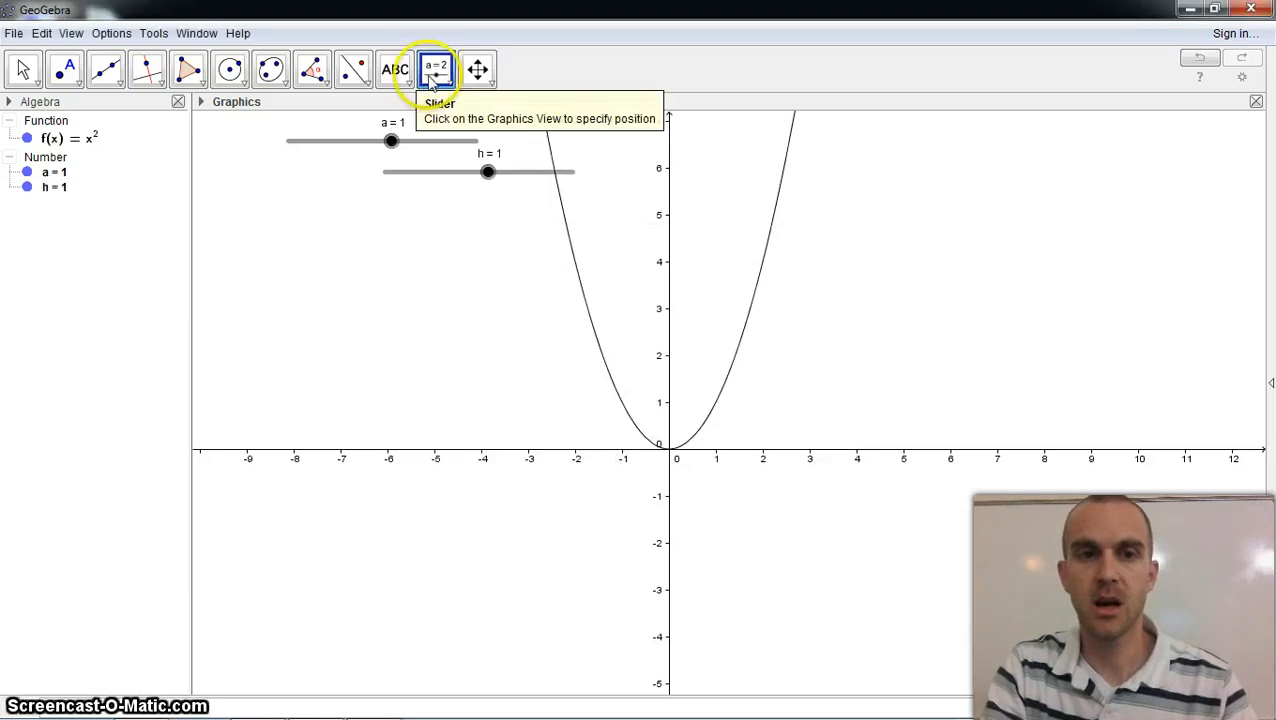
Step: Create a number slider named k with minimum -10 and maximum 10, placed below slider h
click(321, 196)
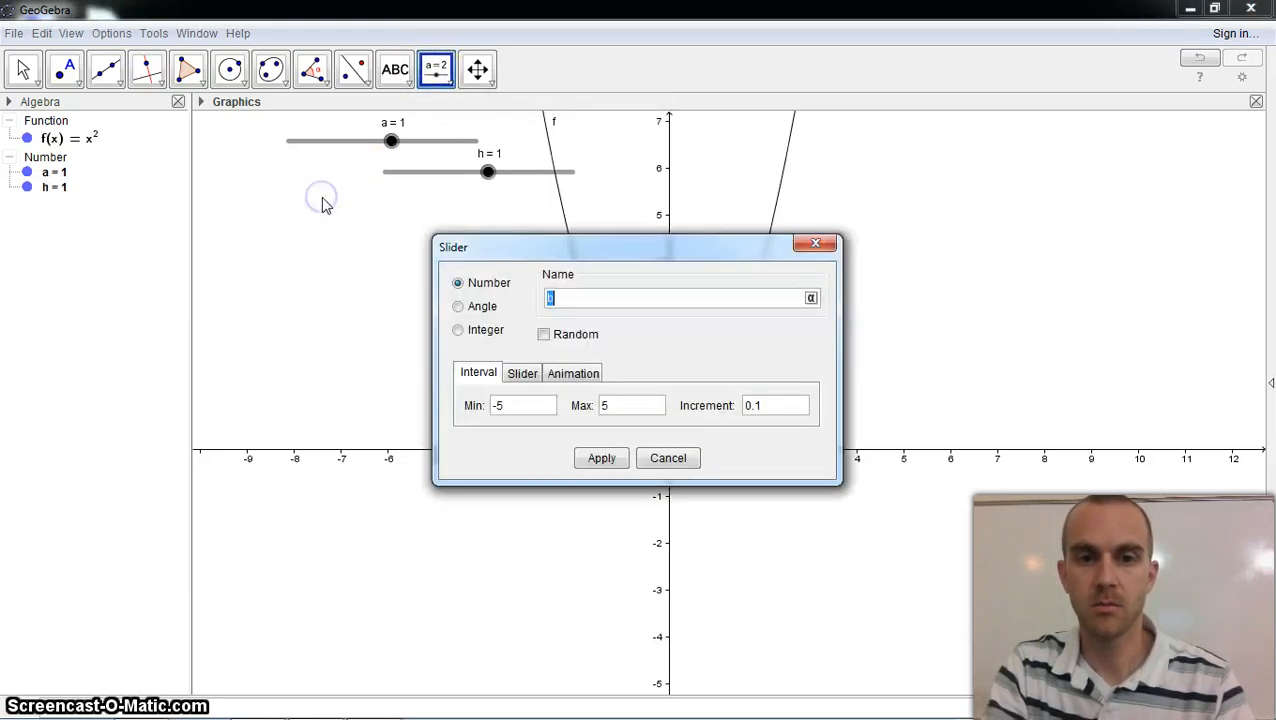
click(414, 308)
click(520, 412)
text(-10)
click(618, 412)
key(BackSpace)
text(10)
click(601, 458)
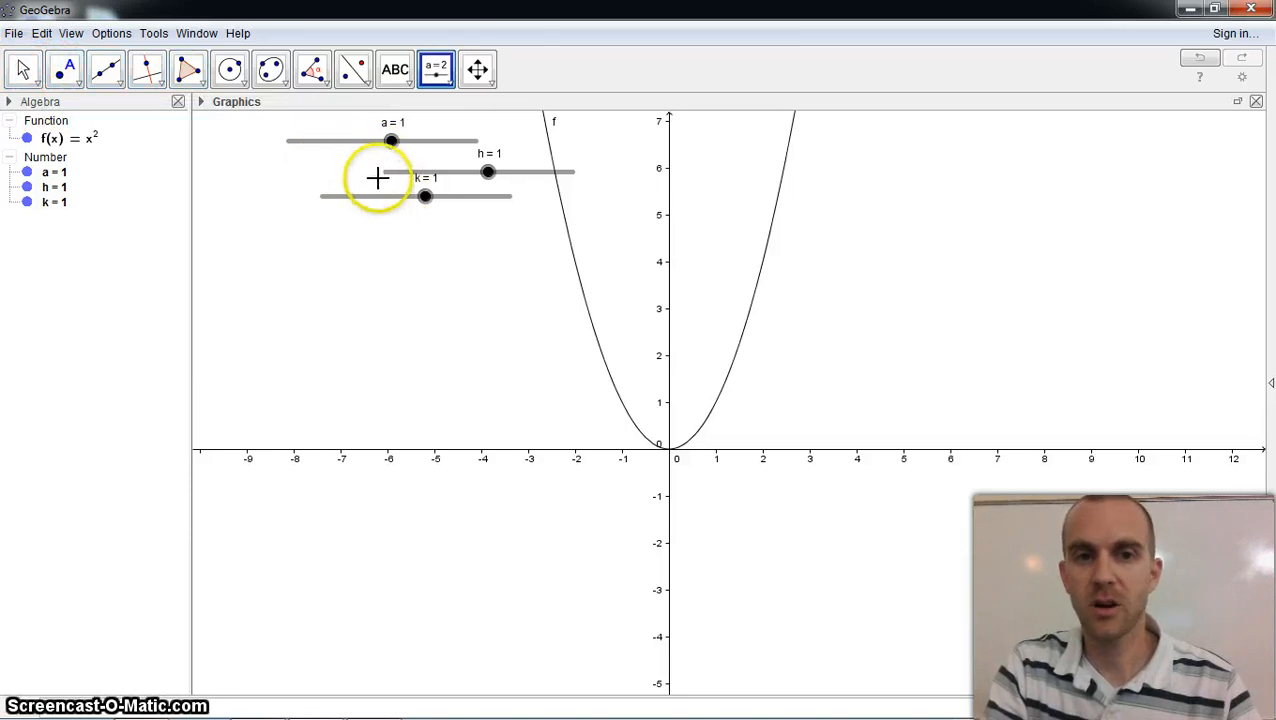
Step: Unfix slider h to align it directly beneath slider a, and fix it in place again
click(22, 70)
click(28, 74)
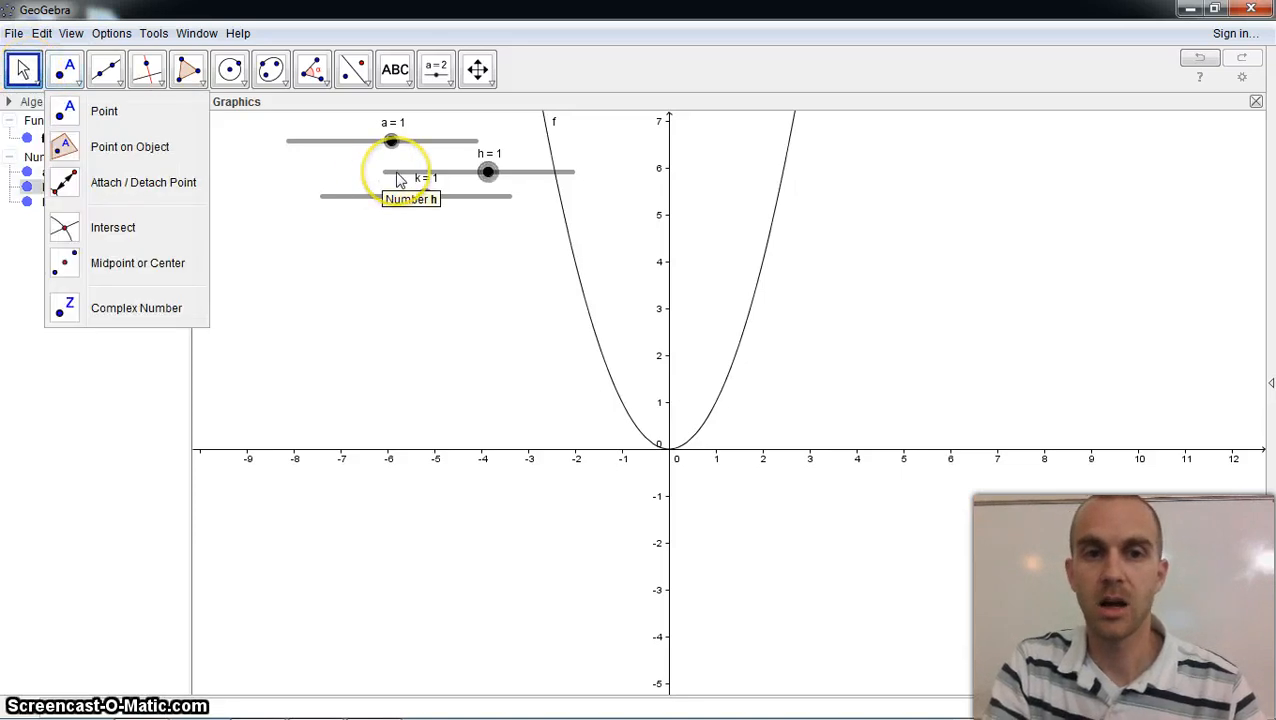
click(396, 175)
click(395, 172)
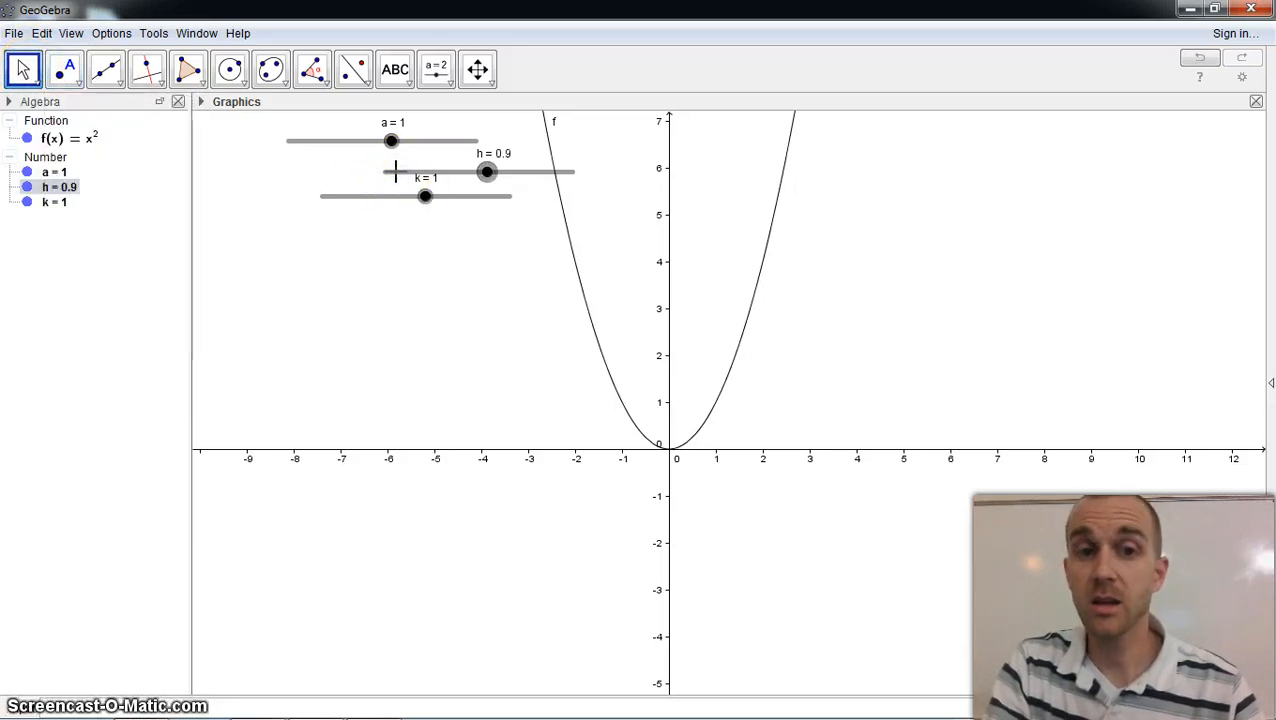
right_click(396, 174)
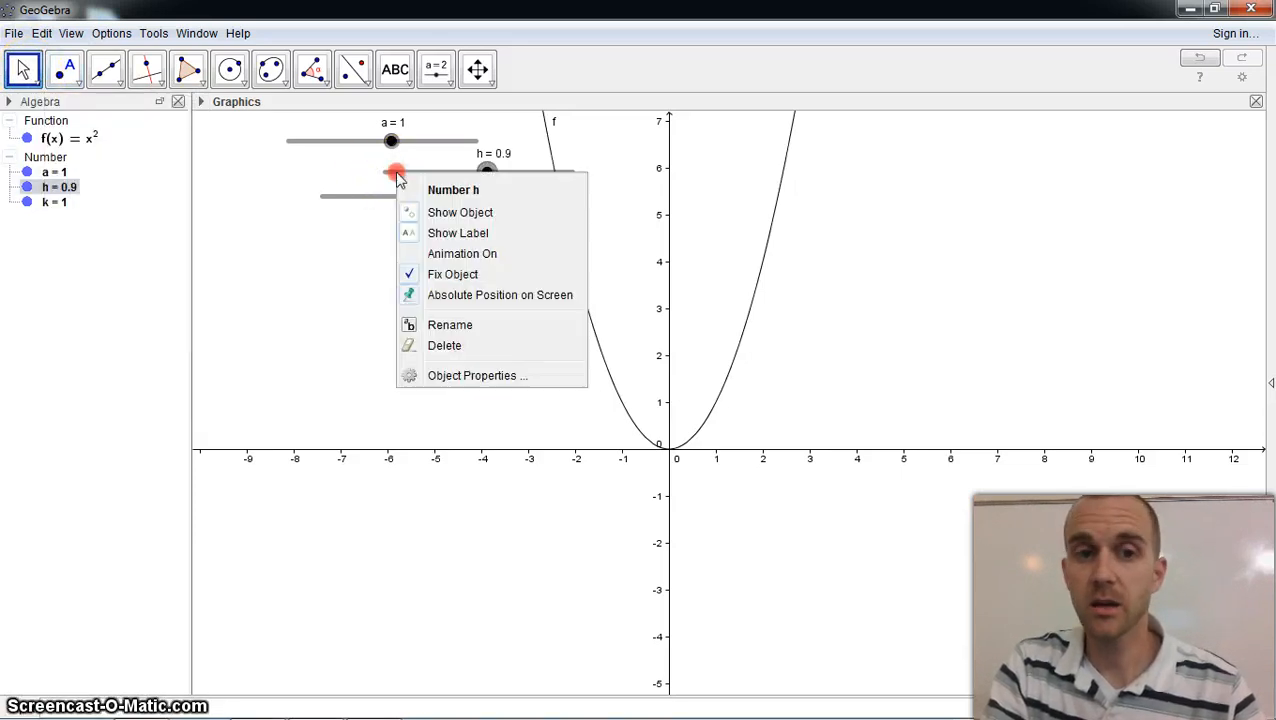
click(413, 275)
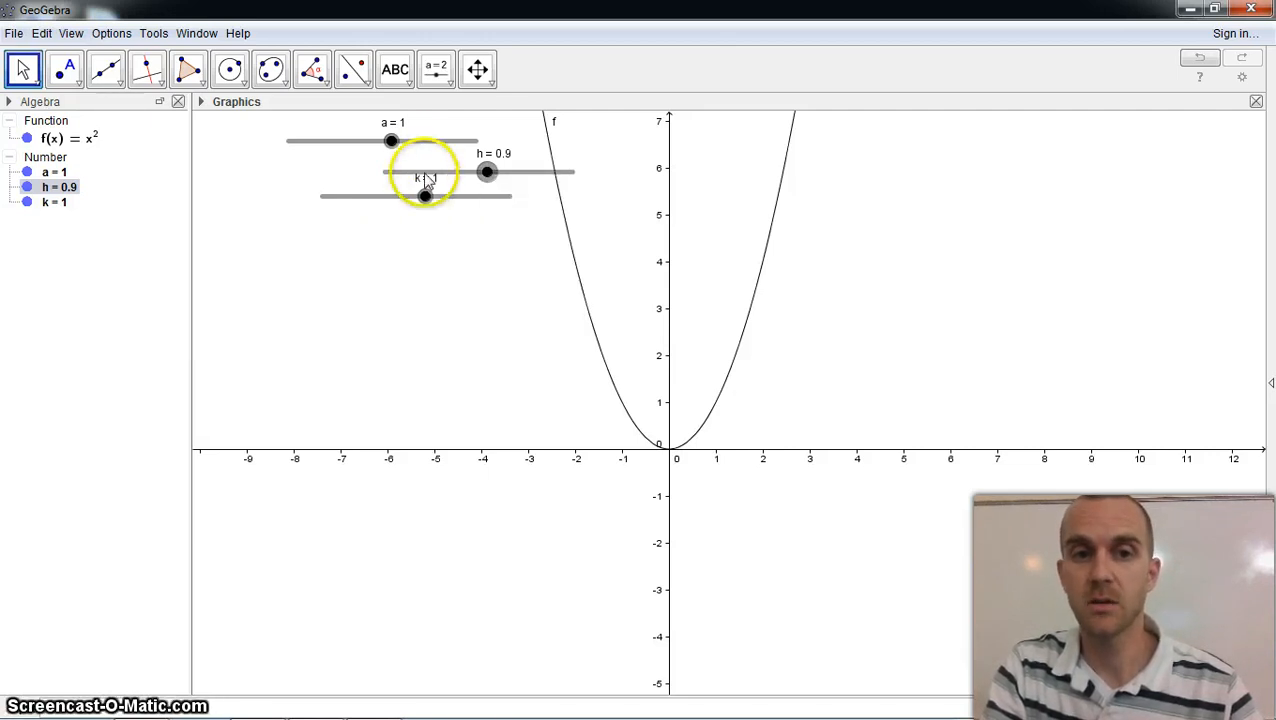
drag(419, 168, 339, 177)
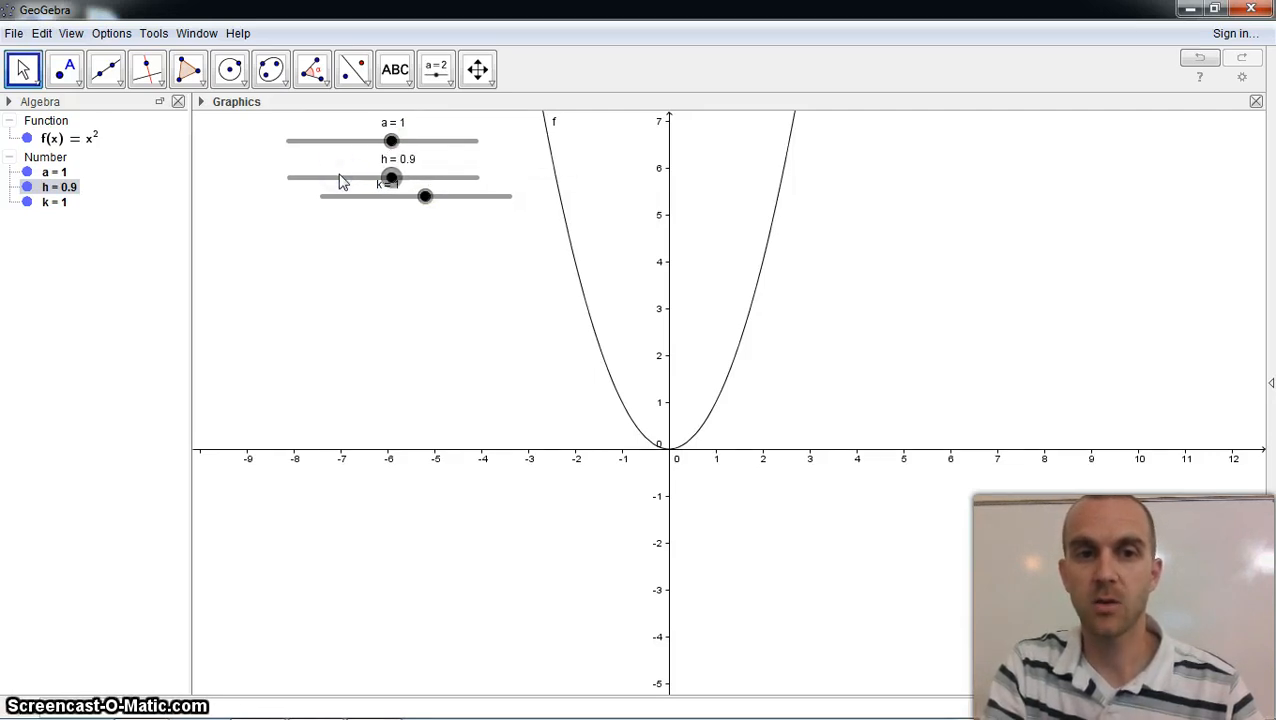
right_click(340, 184)
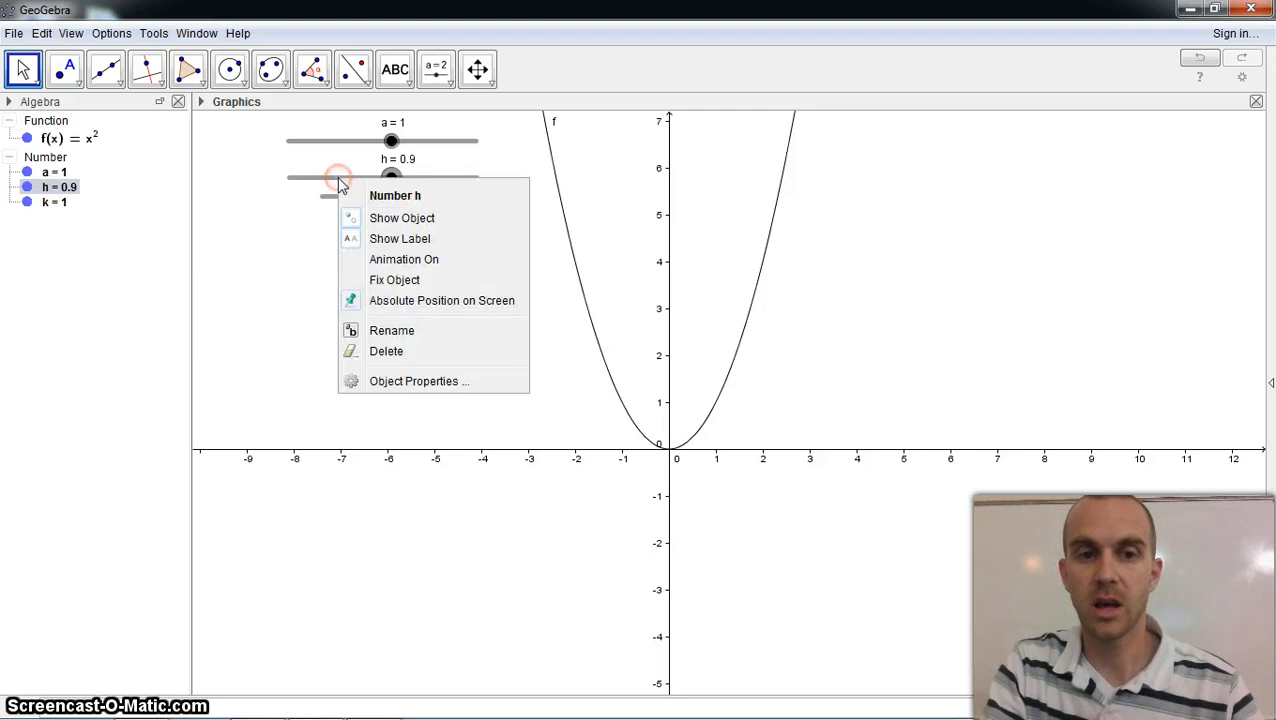
click(360, 279)
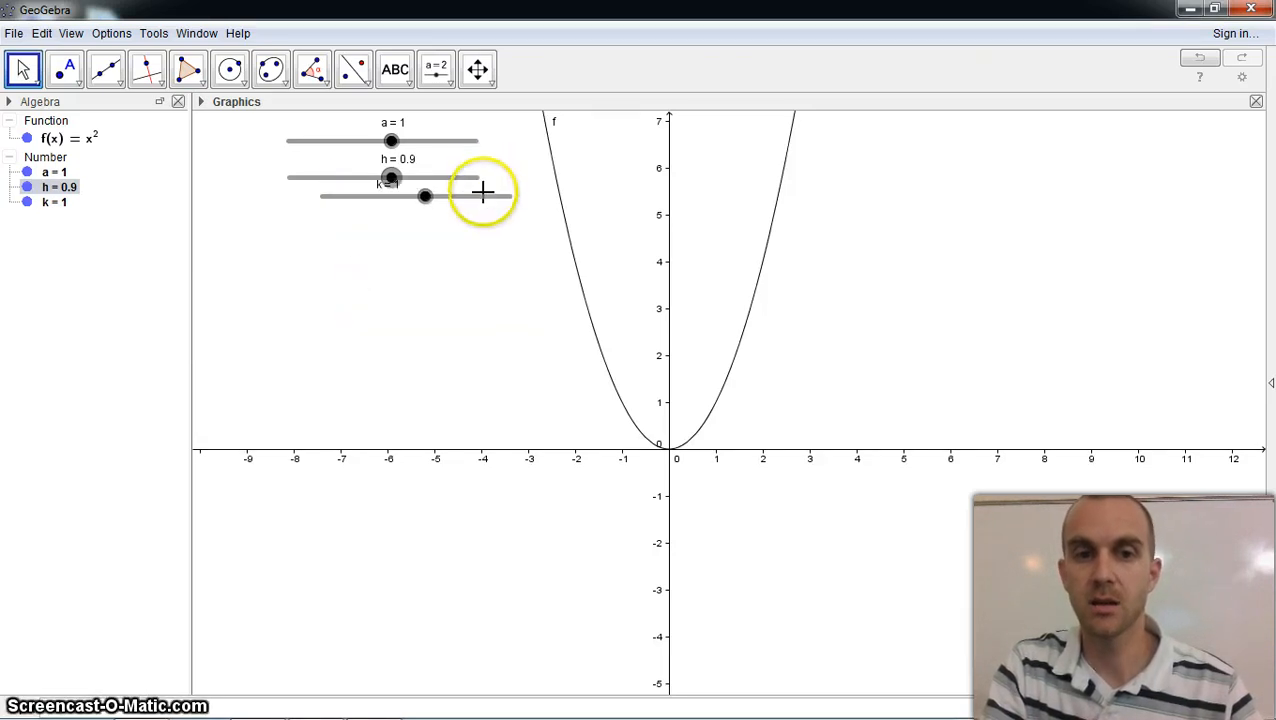
Step: Unfix slider k to line it up beneath slider h, and fix it in place again
click(484, 197)
right_click(486, 204)
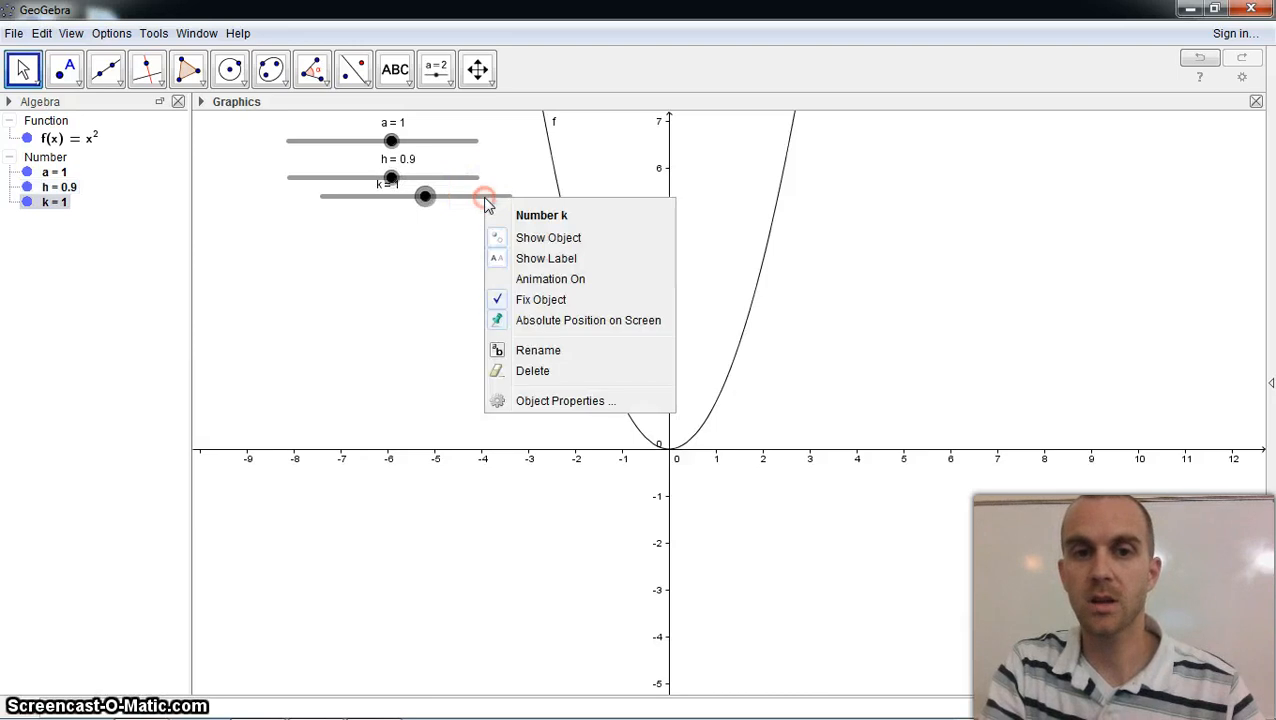
click(520, 297)
click(464, 199)
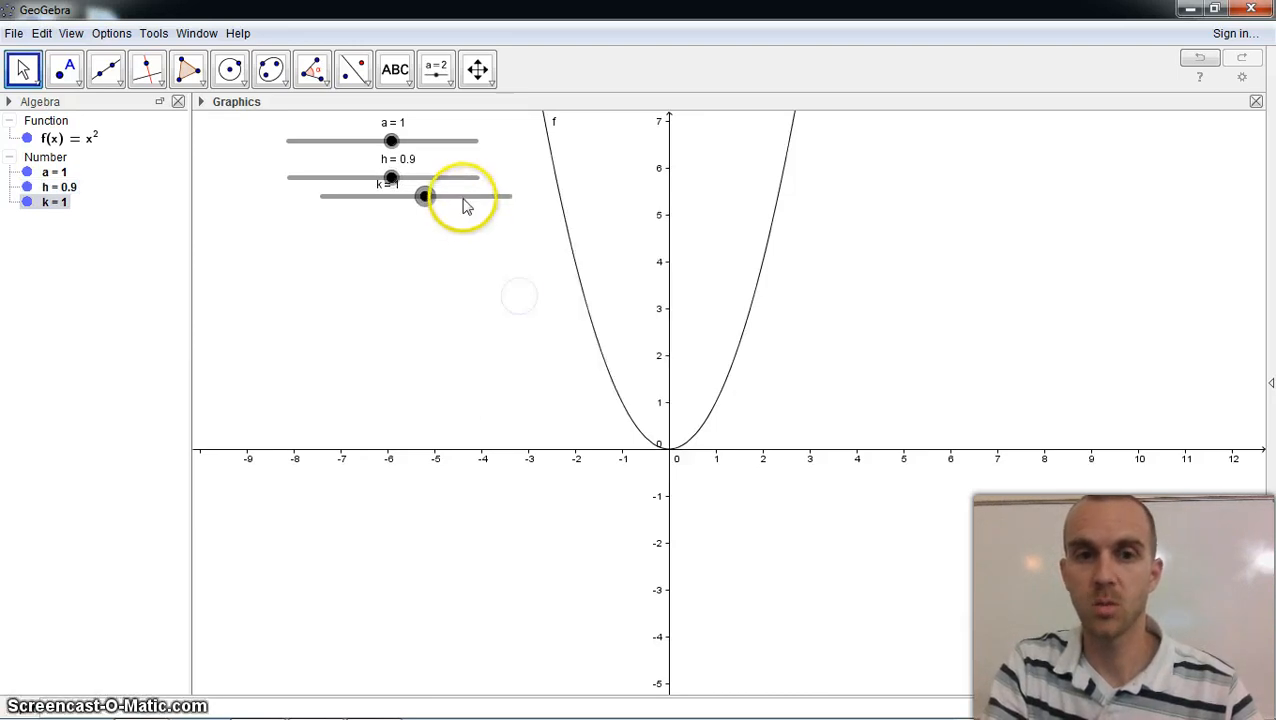
drag(465, 204, 438, 225)
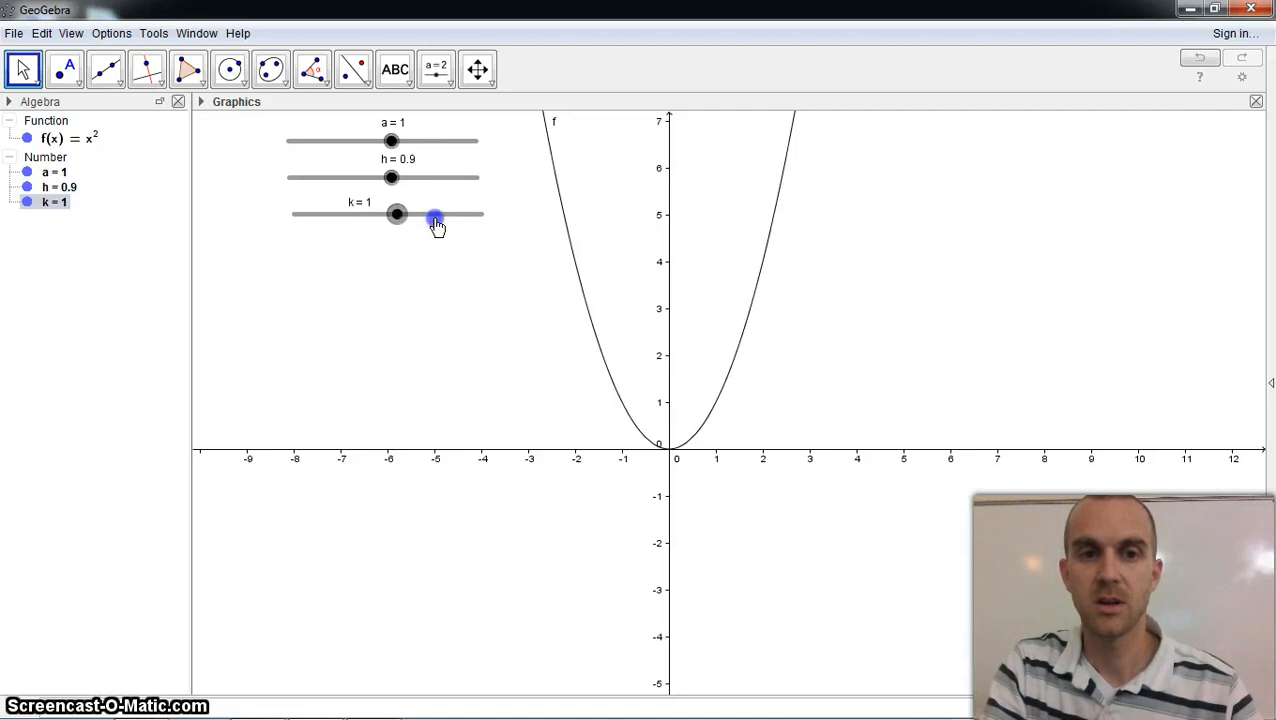
drag(436, 215, 427, 217)
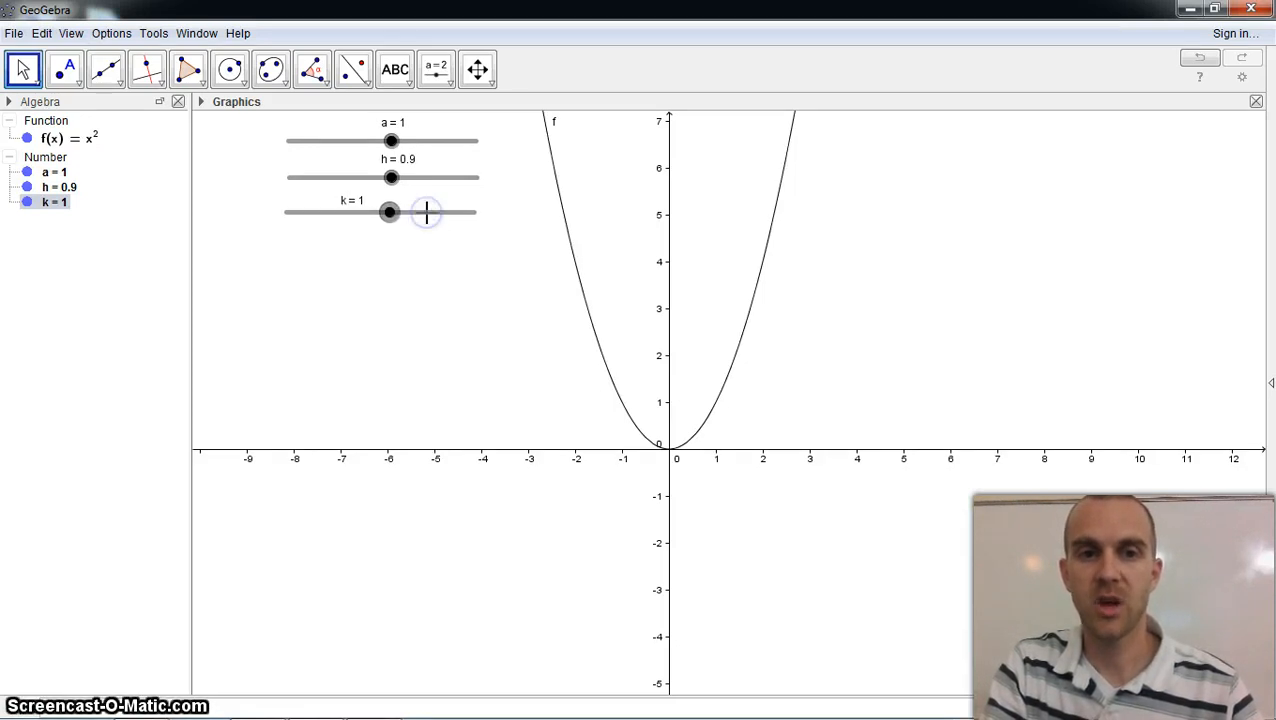
right_click(427, 217)
click(463, 313)
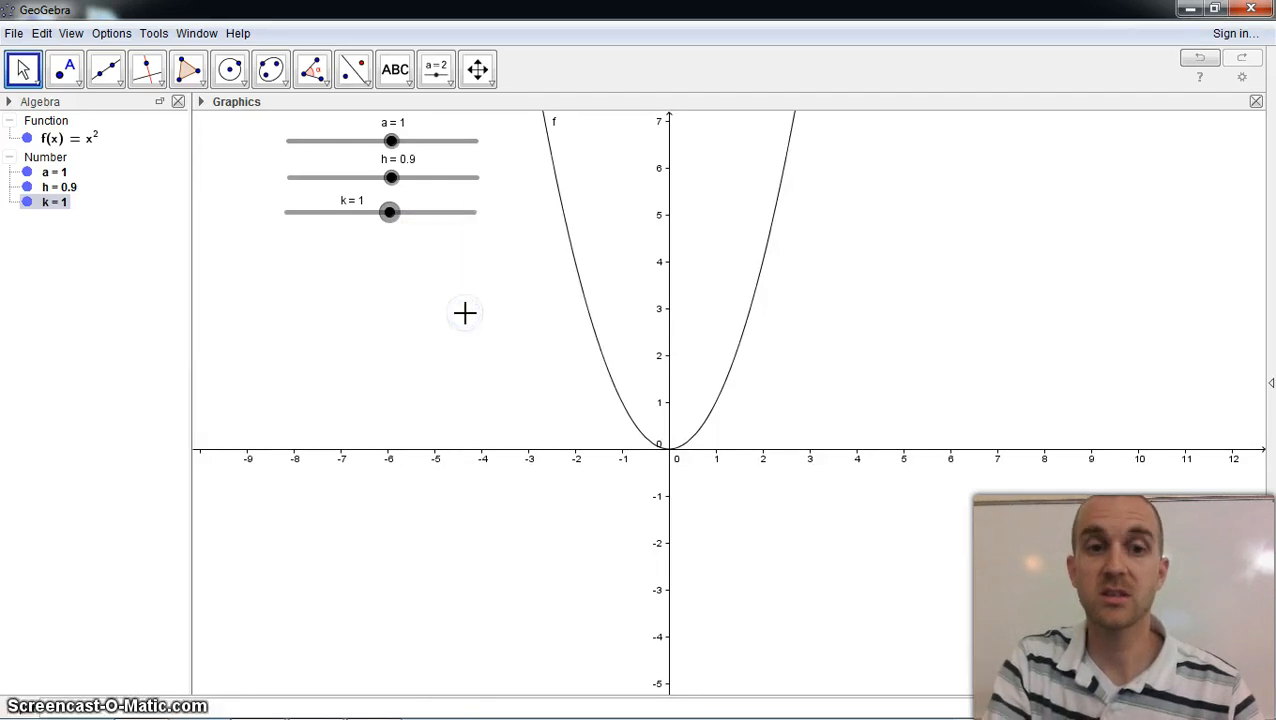
Step: Test the sliders by setting a to 1.4, h to -3.3 and k to -0.2
mouse_move(369, 208)
mouse_down()
mouse_move(427, 222)
mouse_move(381, 216)
mouse_move(354, 190)
mouse_up()
mouse_move(390, 141)
mouse_down()
mouse_move(416, 147)
mouse_move(397, 157)
mouse_move(396, 143)
mouse_up()
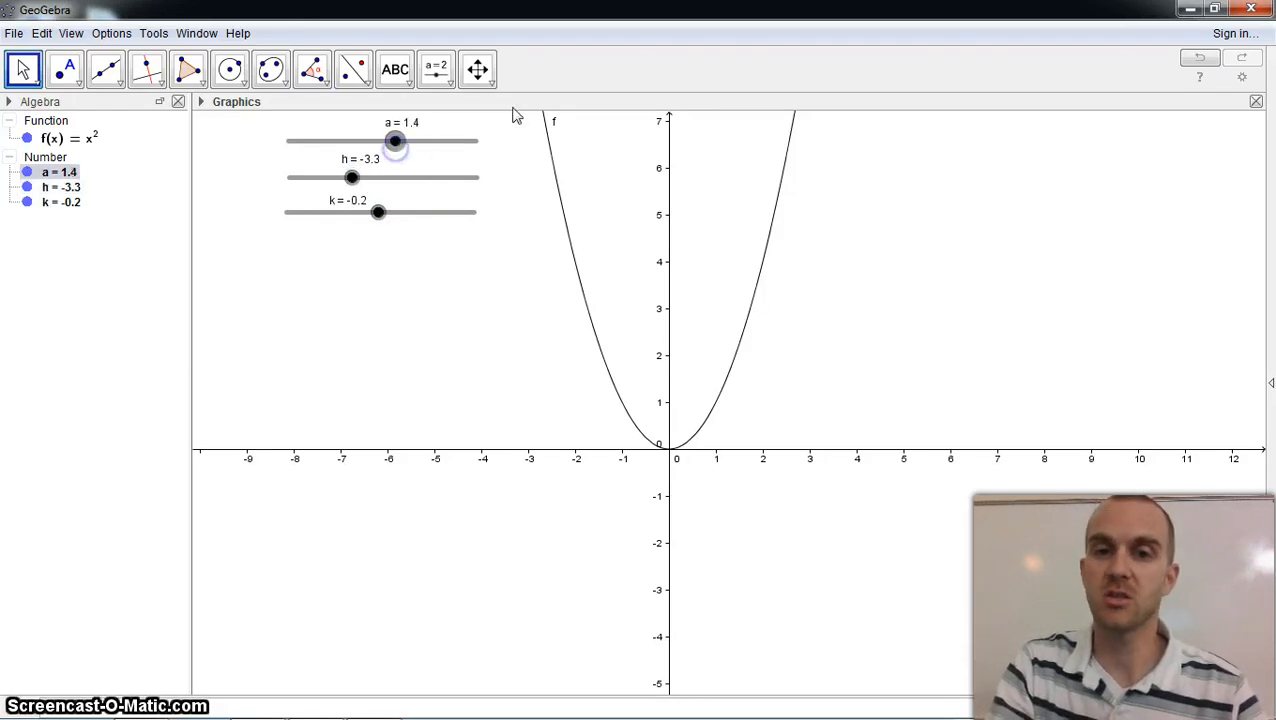
click(528, 294)
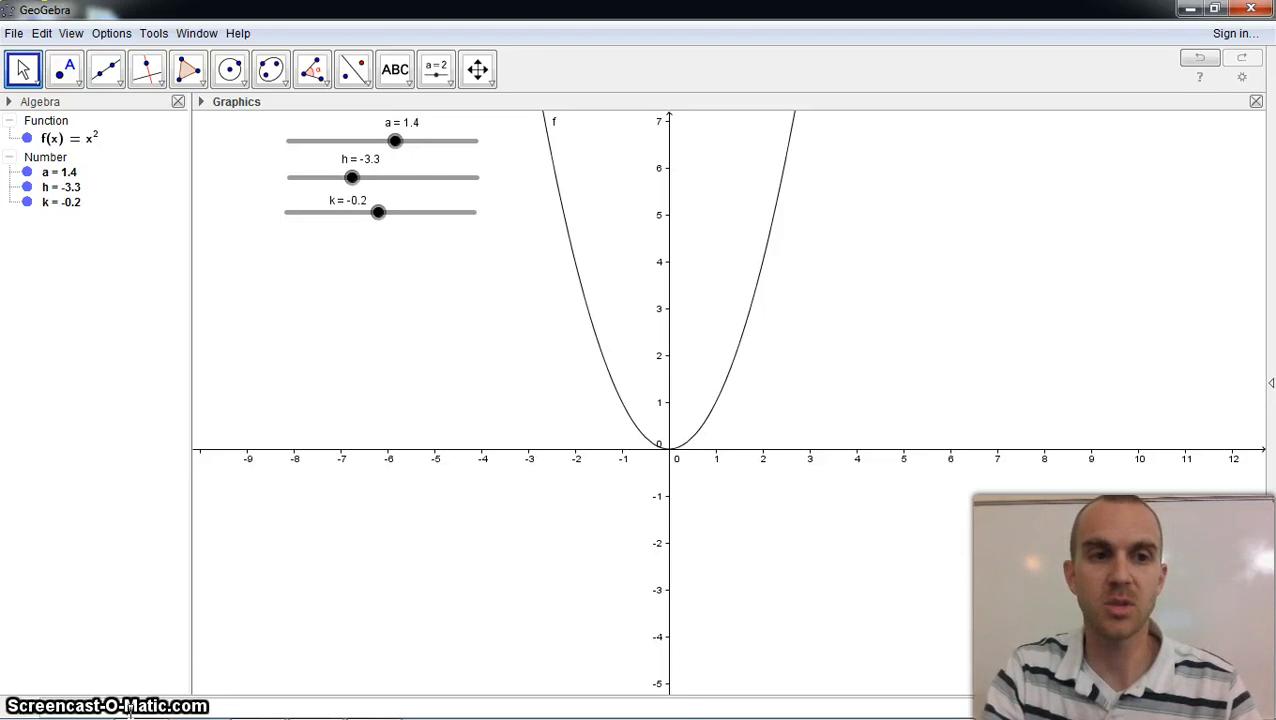
Step: Add the function g(x) = a(x - h)^2 + k and widen the Algebra view to fit its full equation
key(Return)
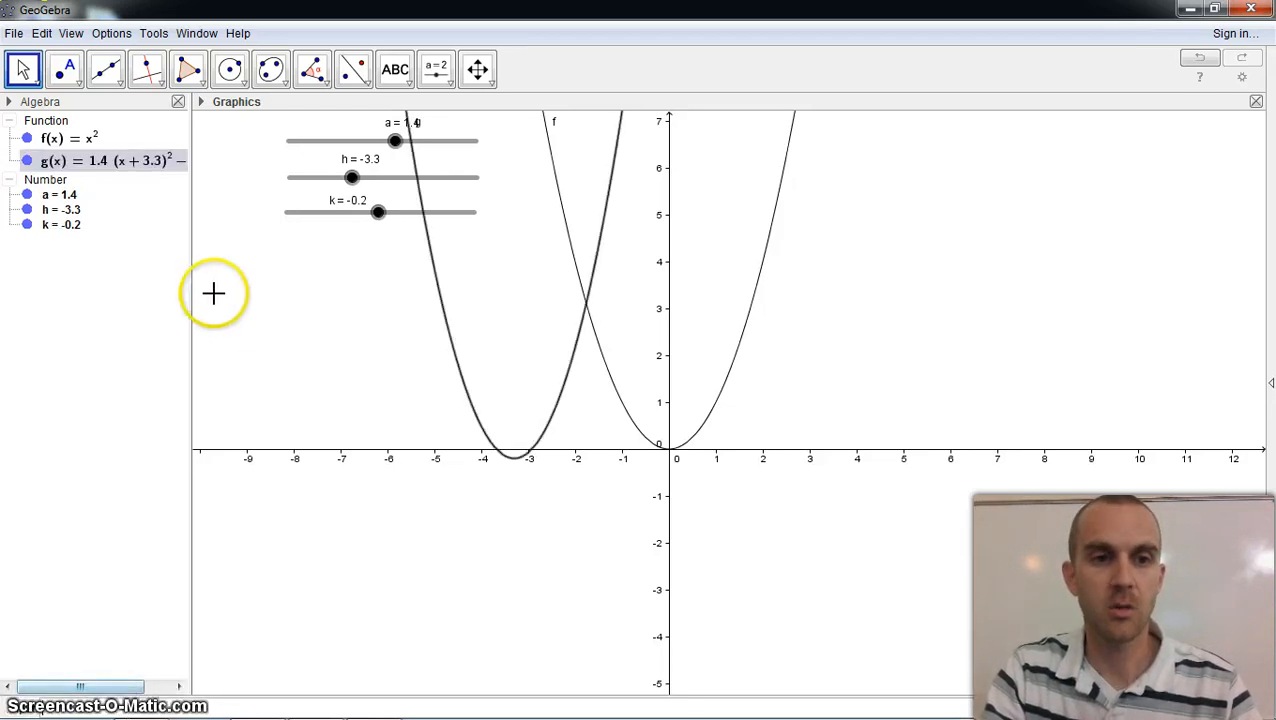
drag(191, 293, 243, 299)
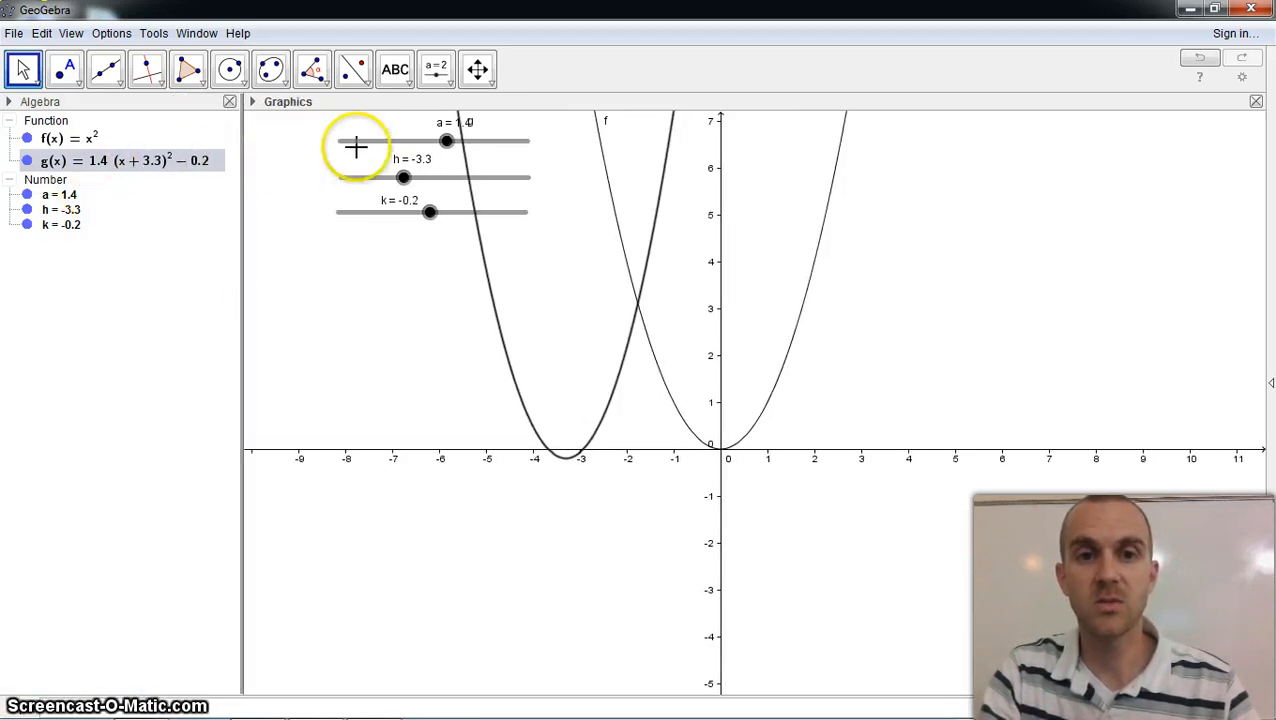
Step: Transform the graph of g by setting slider a to 1.9, h to 5.8 and k to 1.9
drag(446, 141, 488, 177)
click(404, 177)
mouse_move(430, 212)
mouse_down()
mouse_move(481, 222)
mouse_move(425, 215)
mouse_move(448, 211)
mouse_up()
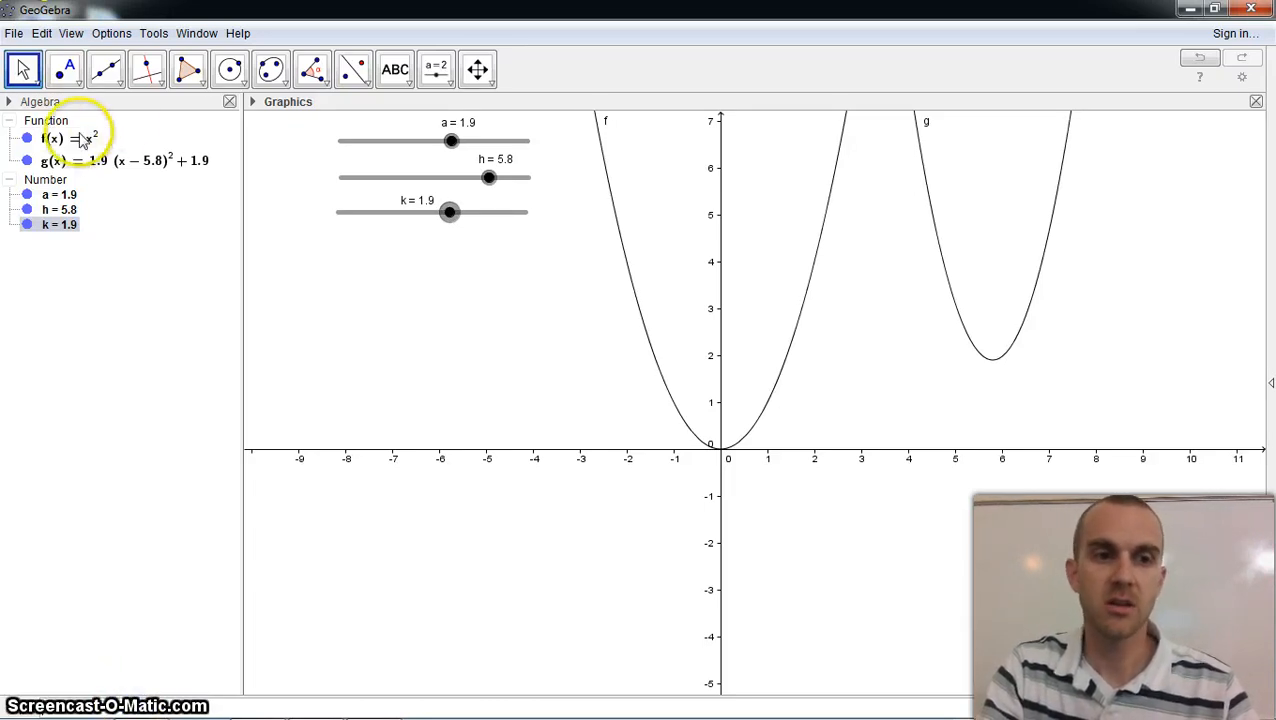
Step: Enter the parabola equation y = a(x - h)^2 + k as a conic and compare it with the function g(x)
click(55, 165)
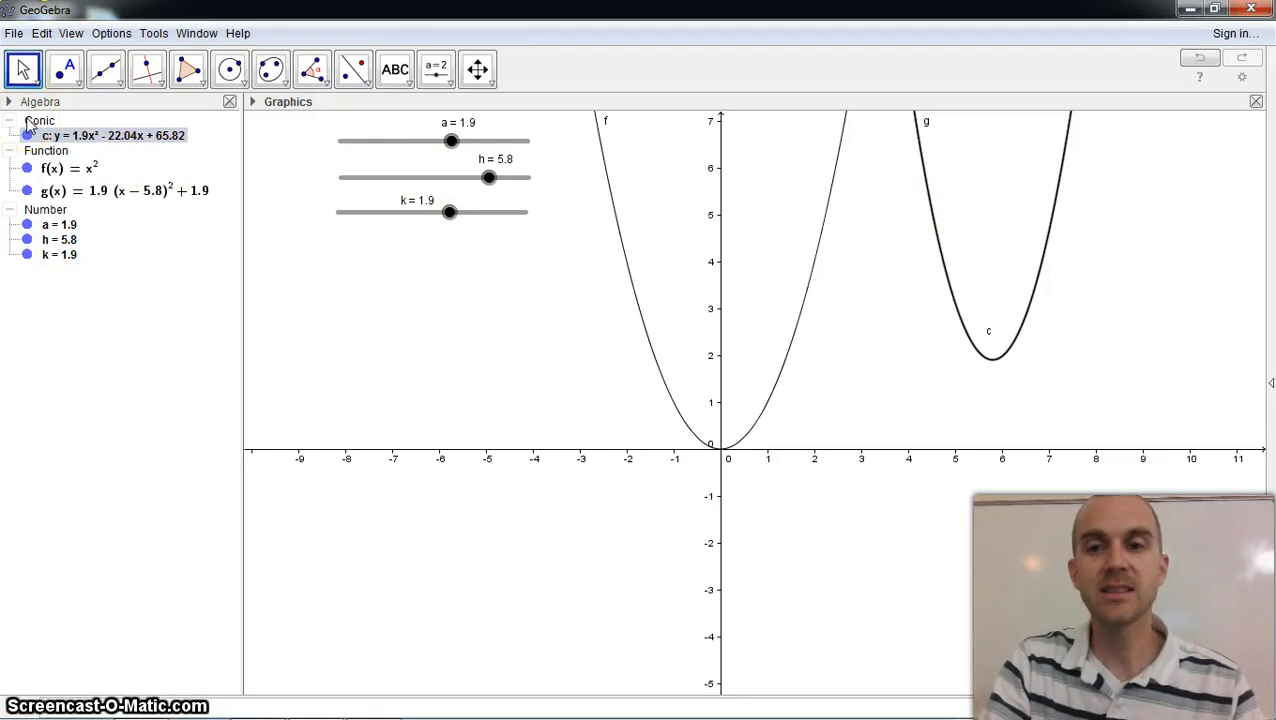
click(70, 192)
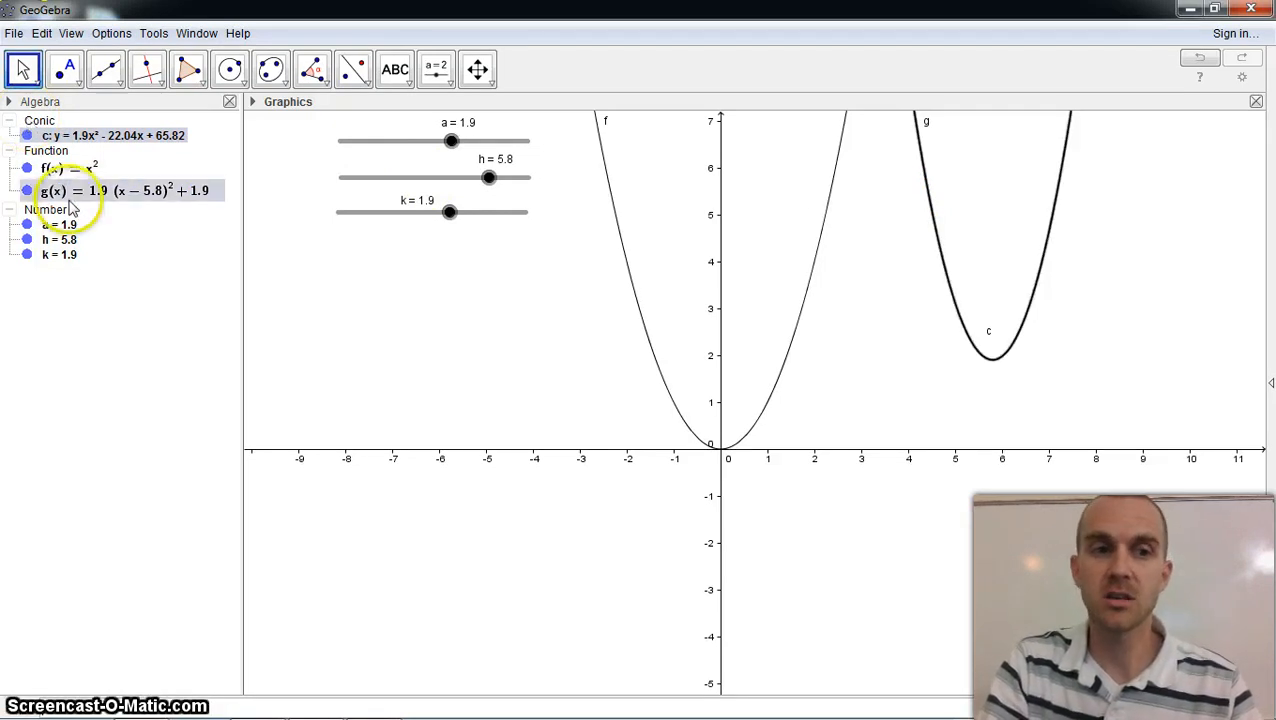
click(220, 210)
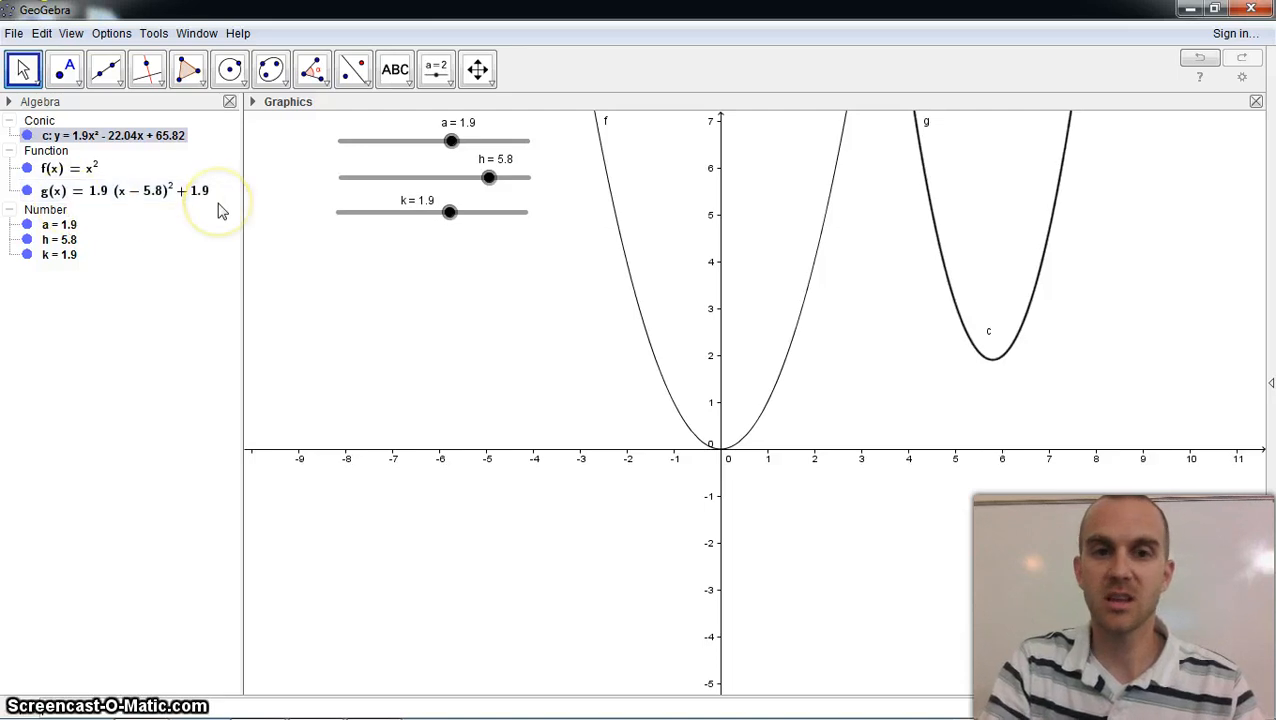
Step: Set slider h to -3.5 and slider k to -0.8, comparing how the equations of g(x) and the conic respond
click(487, 177)
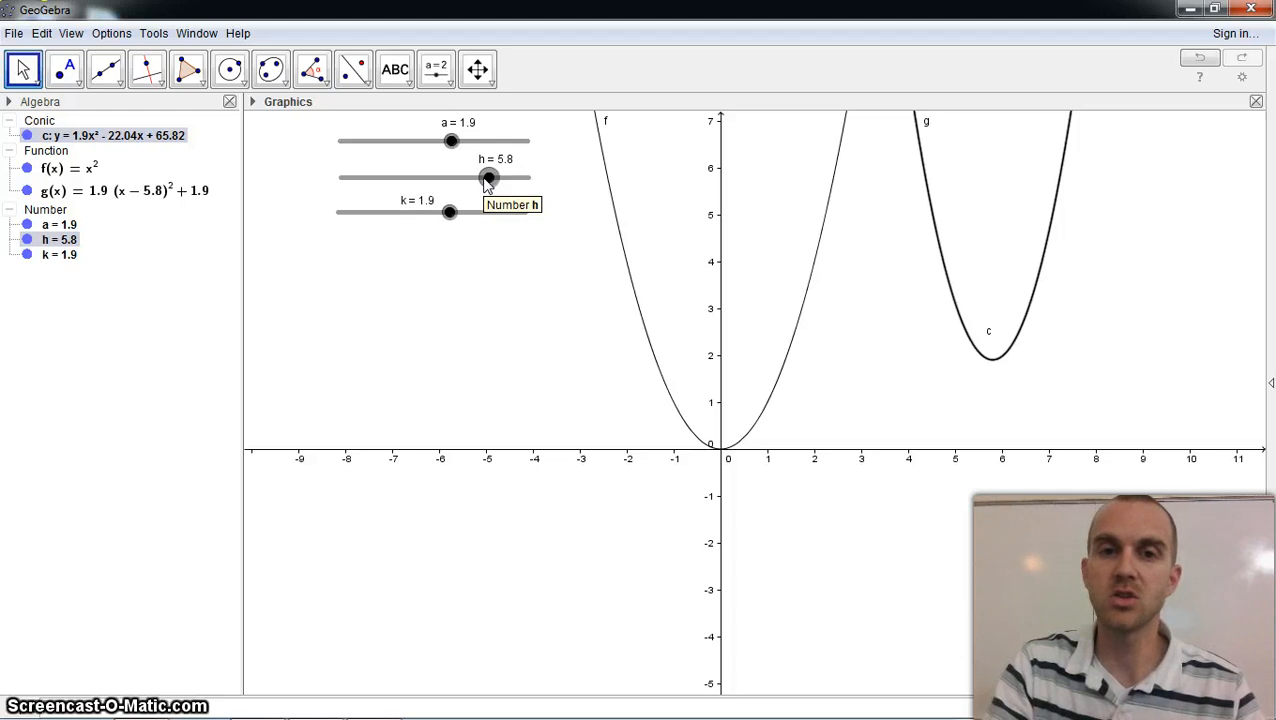
drag(487, 183, 401, 180)
click(163, 197)
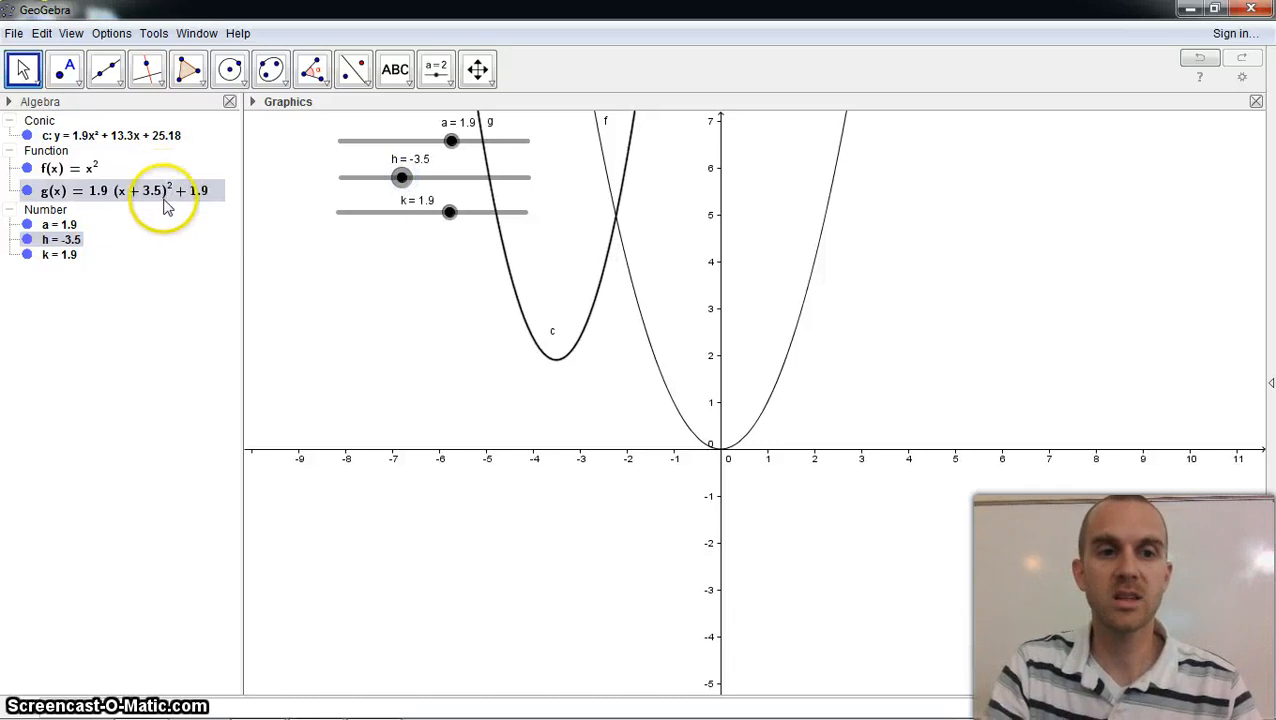
click(140, 138)
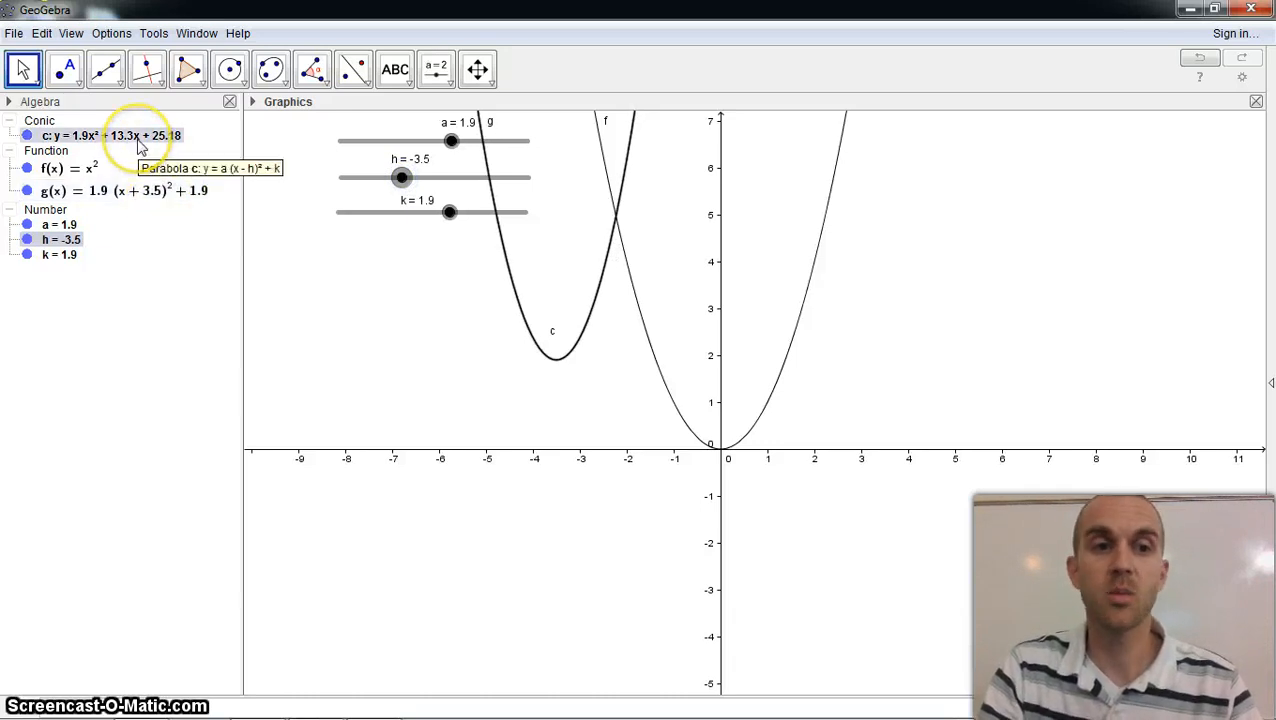
drag(449, 212, 424, 214)
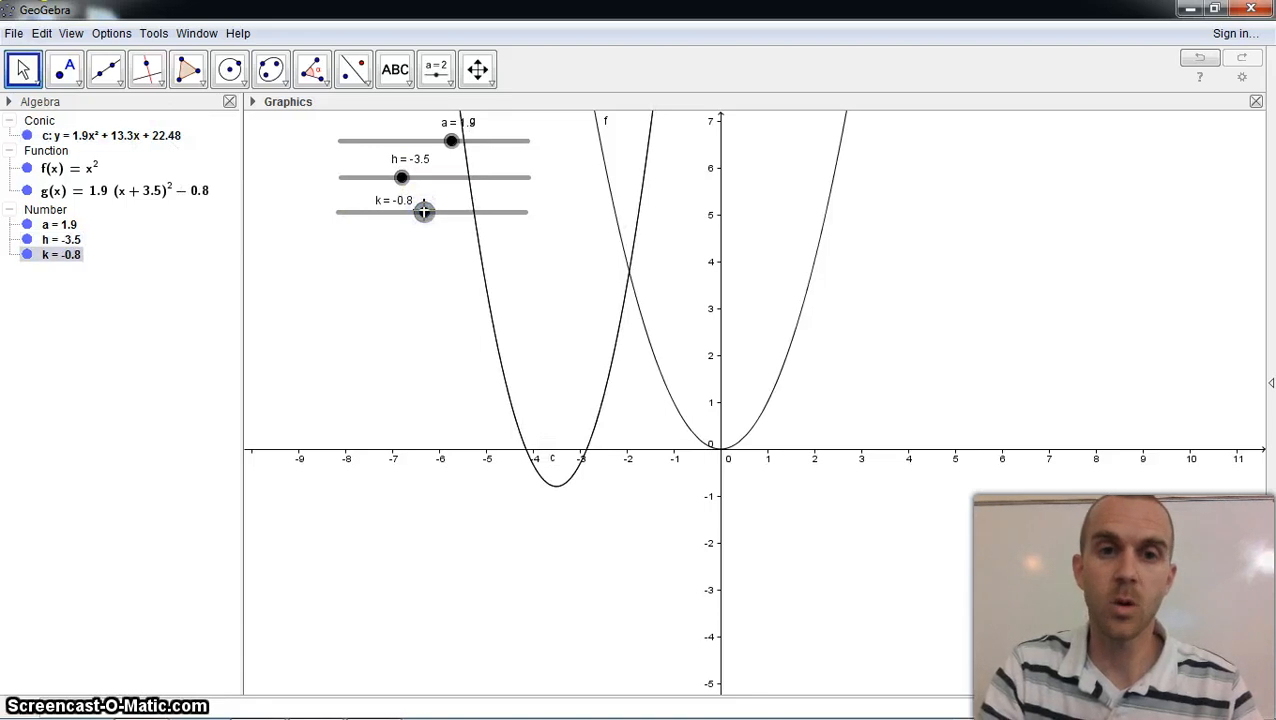